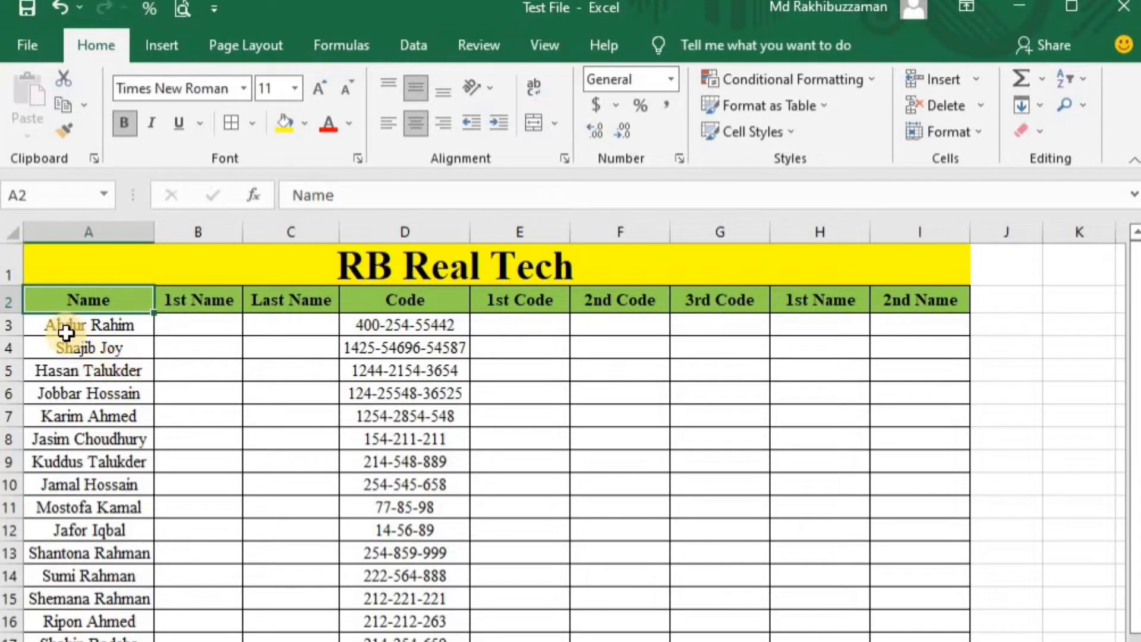
click(119, 324)
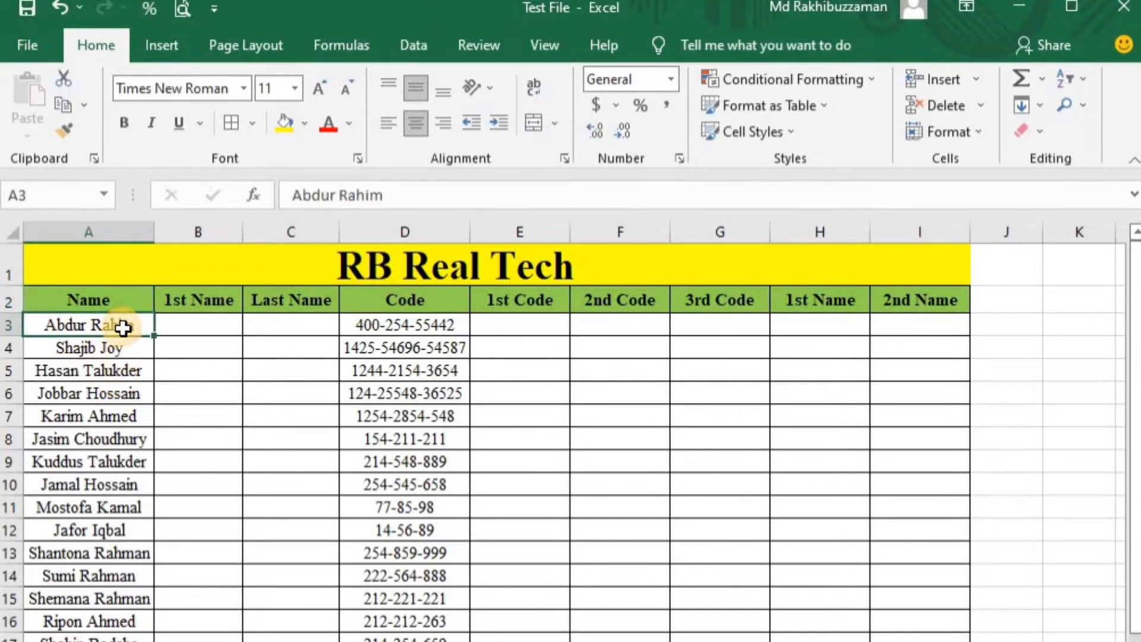
click(83, 349)
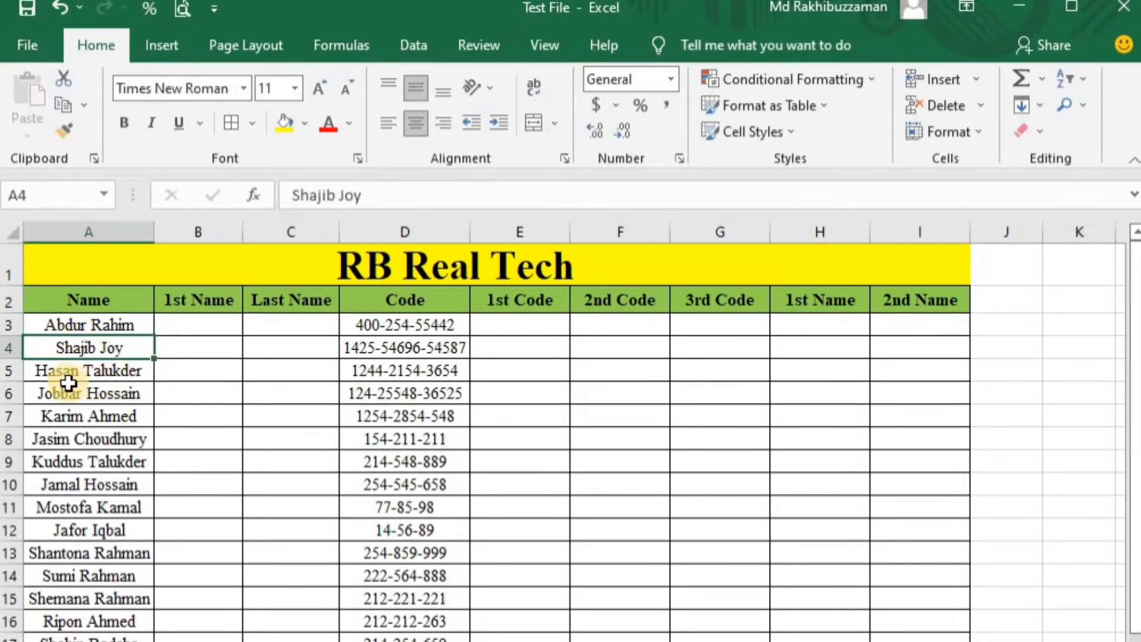
click(124, 370)
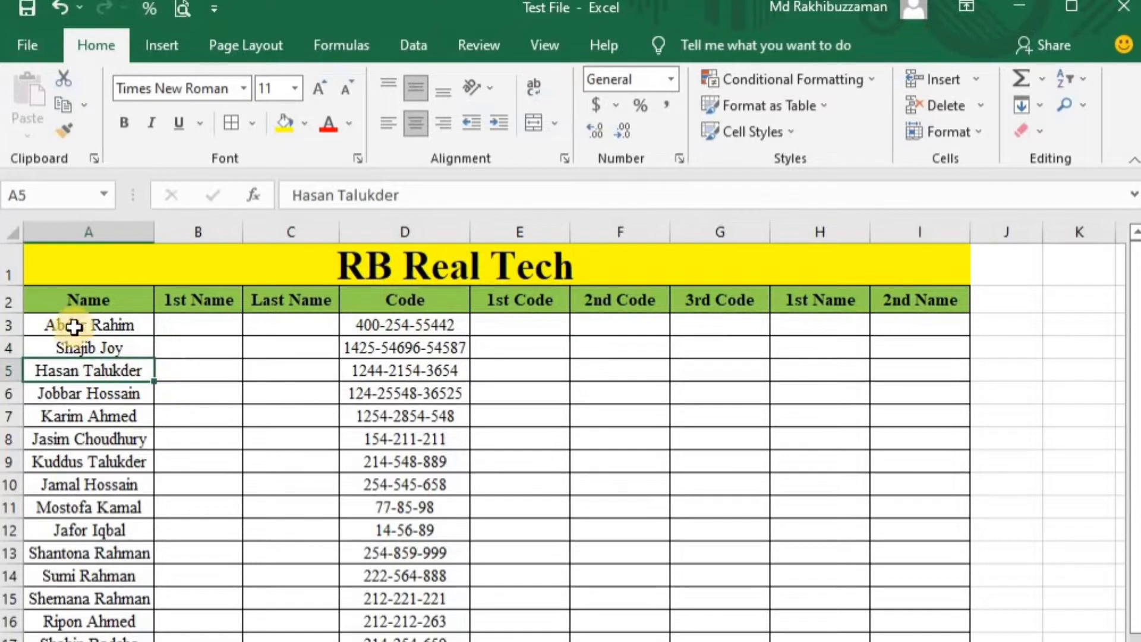
drag(79, 325, 76, 356)
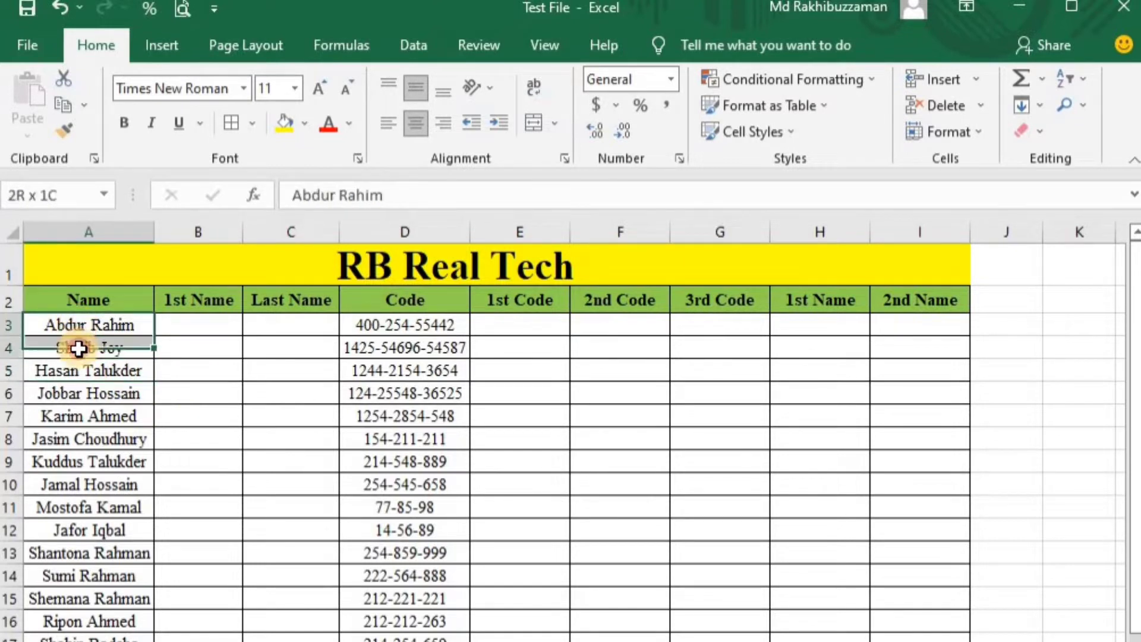
Step: Type the first names Abdur, Shajib and Hasan into B3:B5
click(162, 324)
text(B)
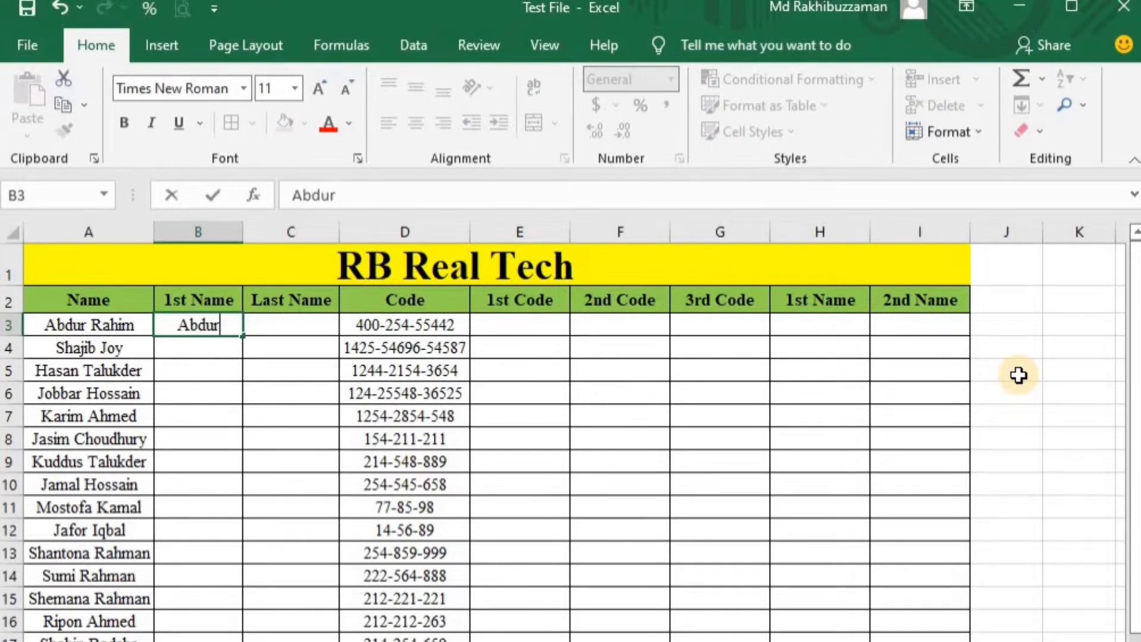
key(Return)
text(Shajib)
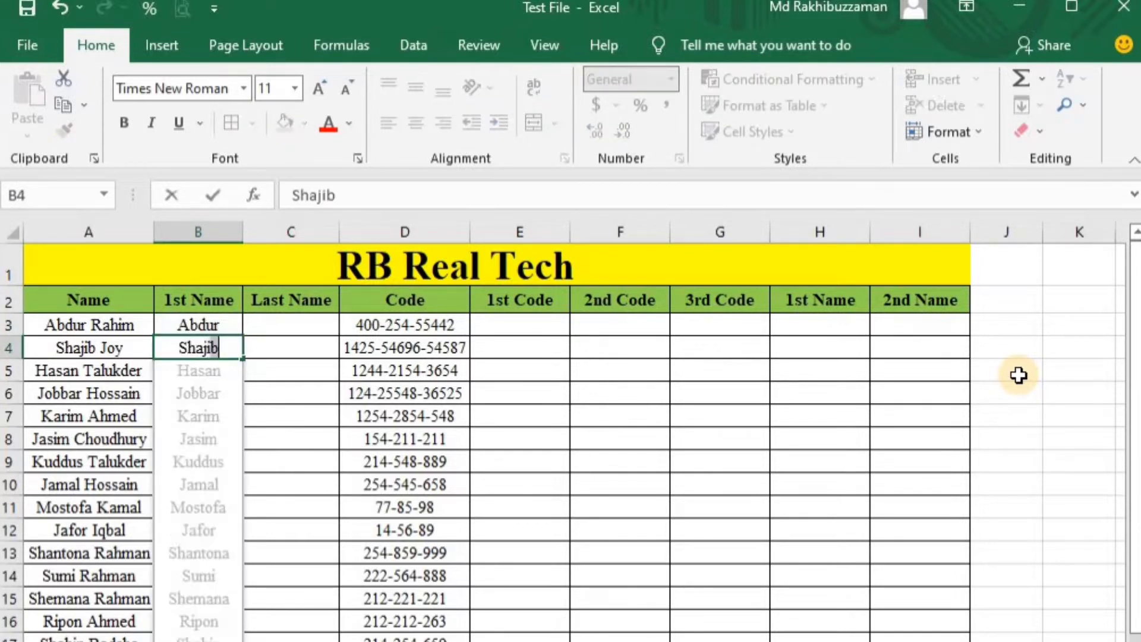
key(Return)
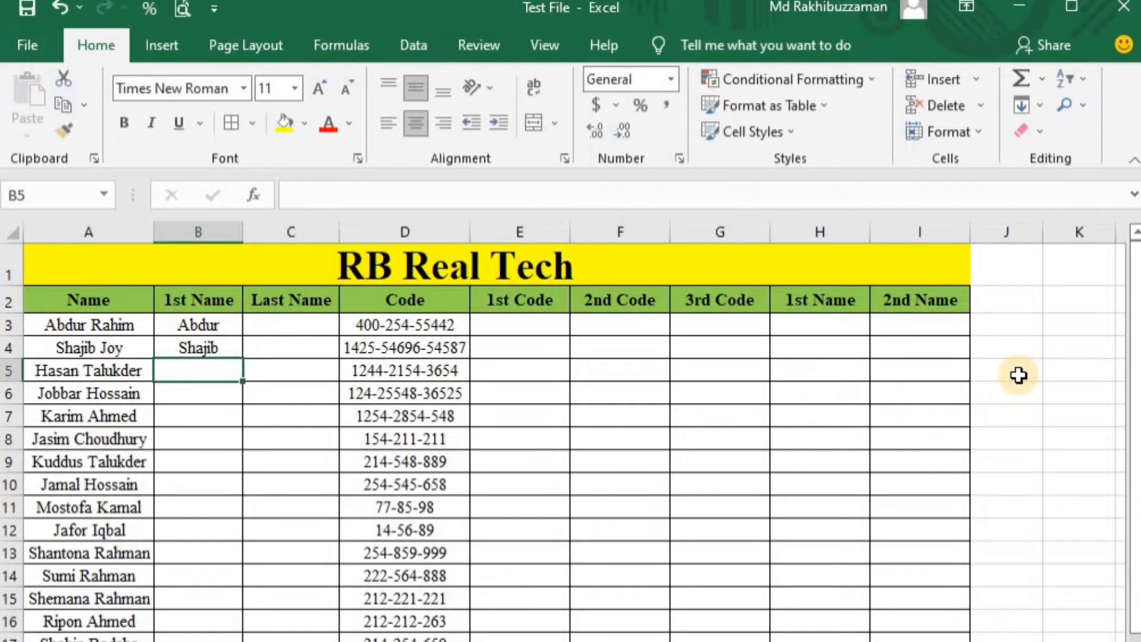
text(Hasan)
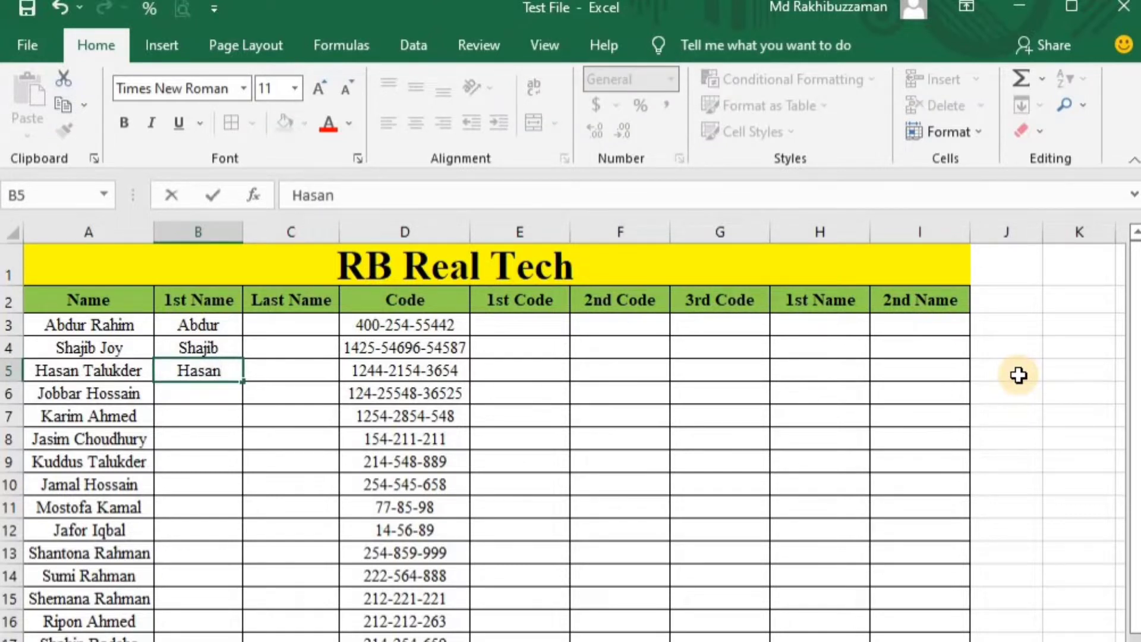
key(Return)
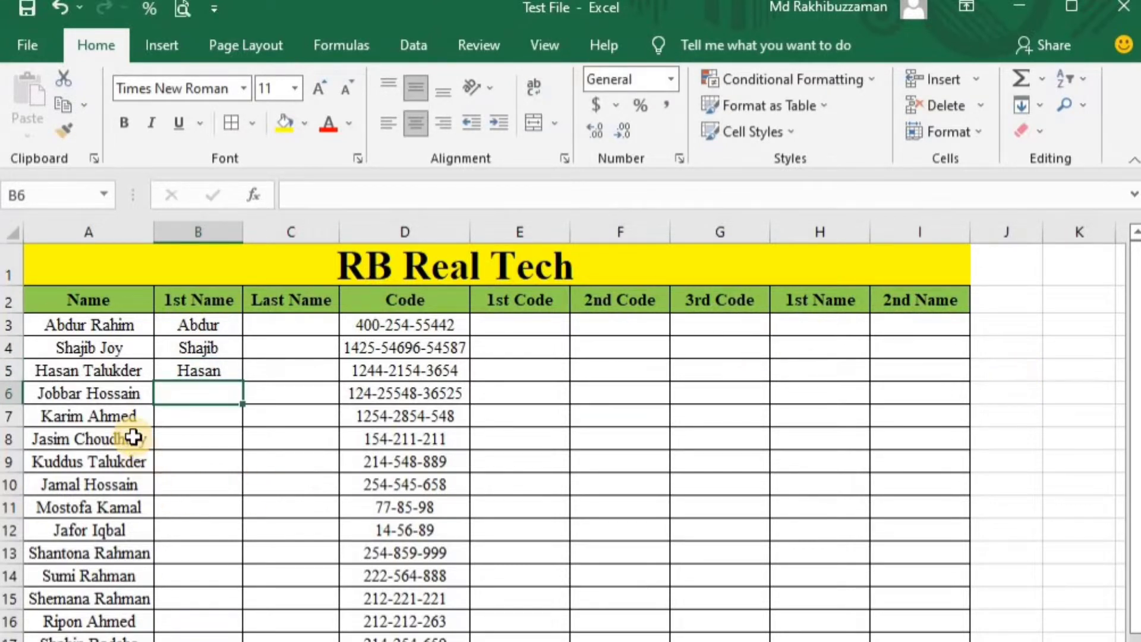
Step: Delete the typed first names from B3:B5 and reselect B3
drag(111, 332, 106, 639)
scroll(182, 572, down, 3)
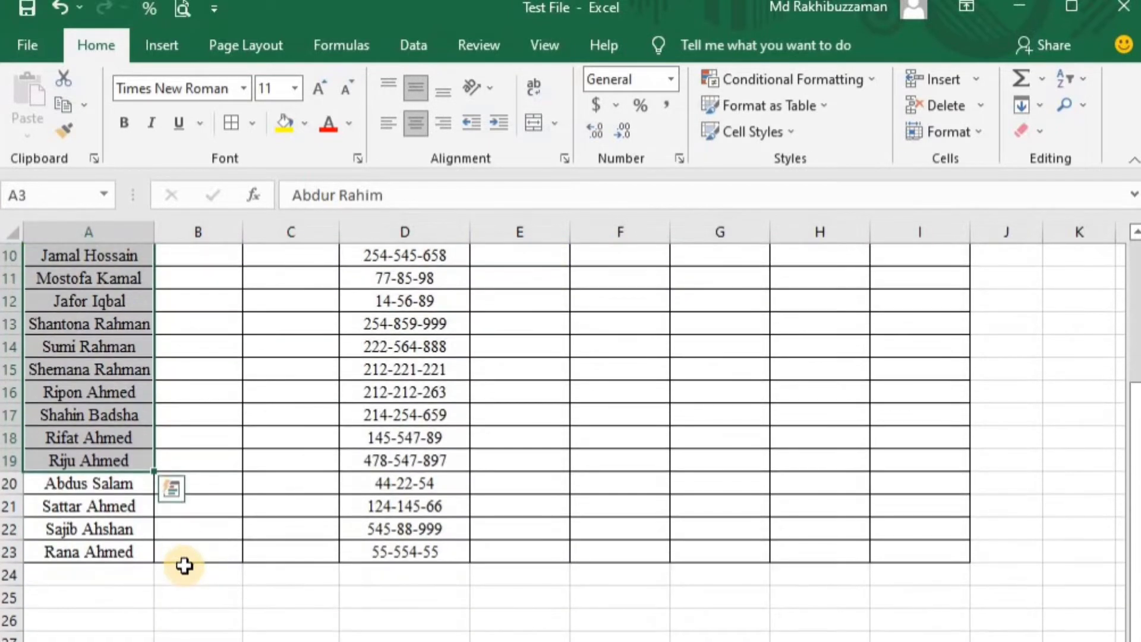
scroll(189, 550, up, 3)
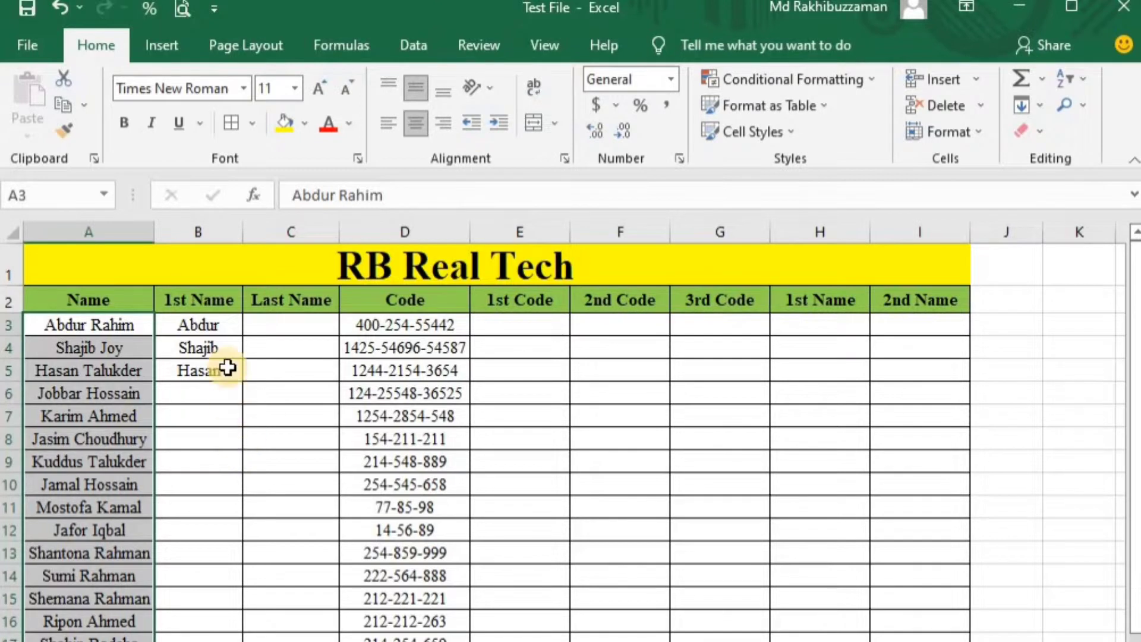
drag(198, 324, 205, 373)
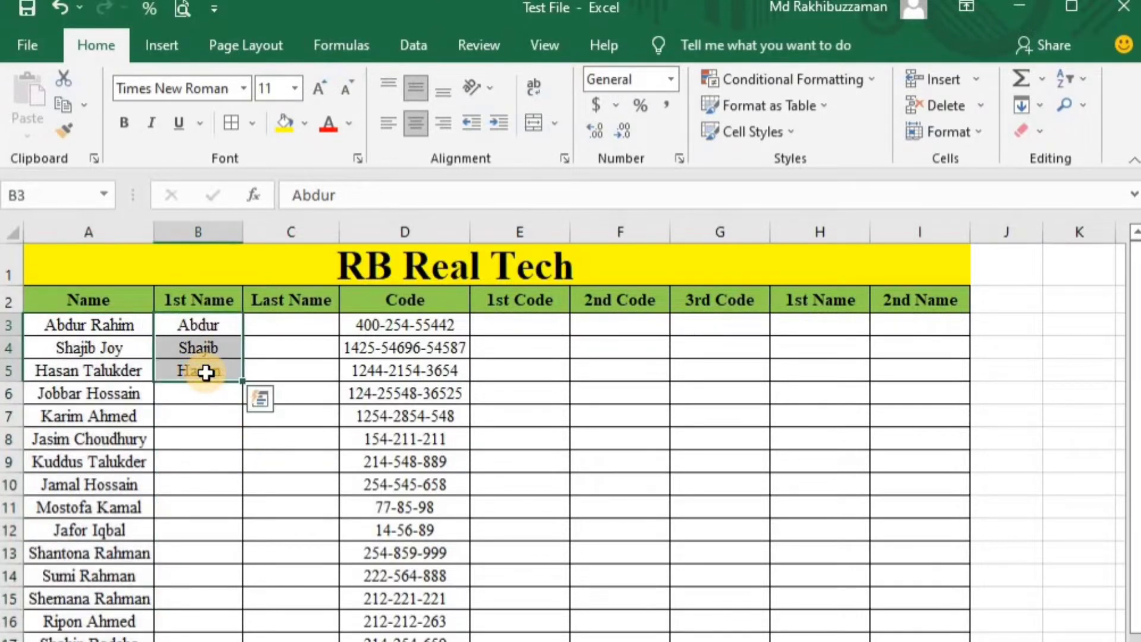
key(Delete)
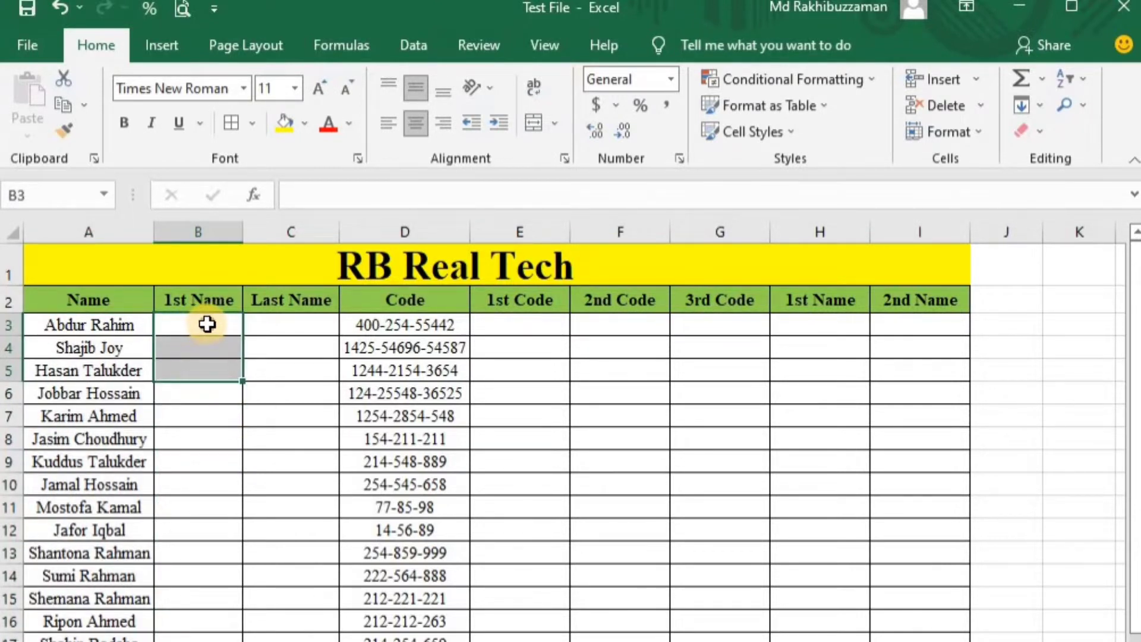
drag(207, 324, 255, 328)
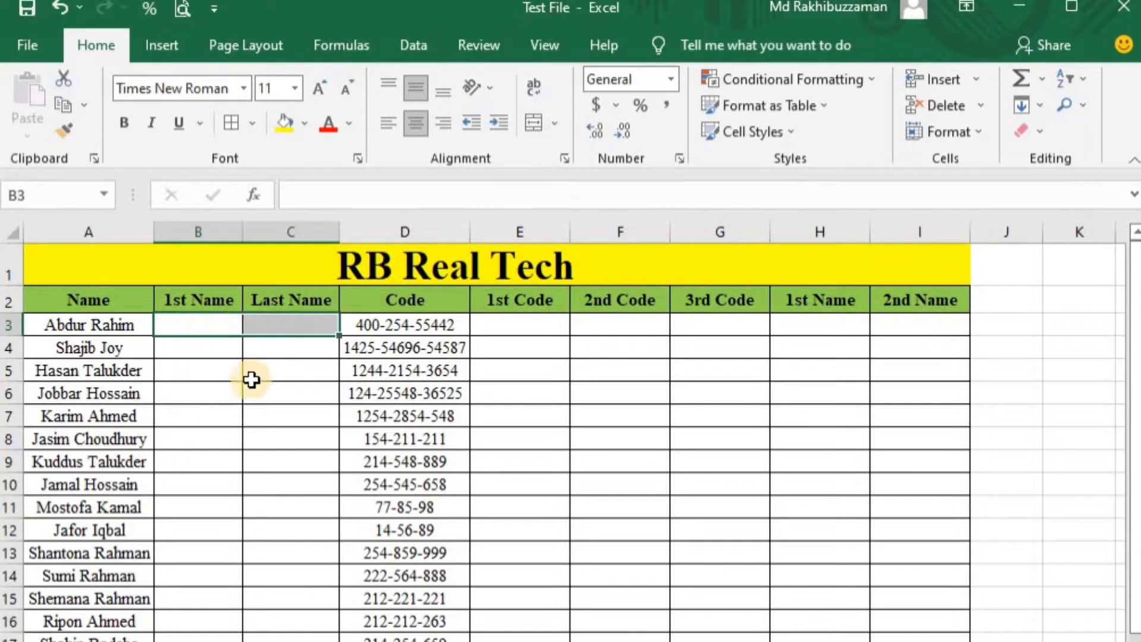
click(194, 386)
click(196, 325)
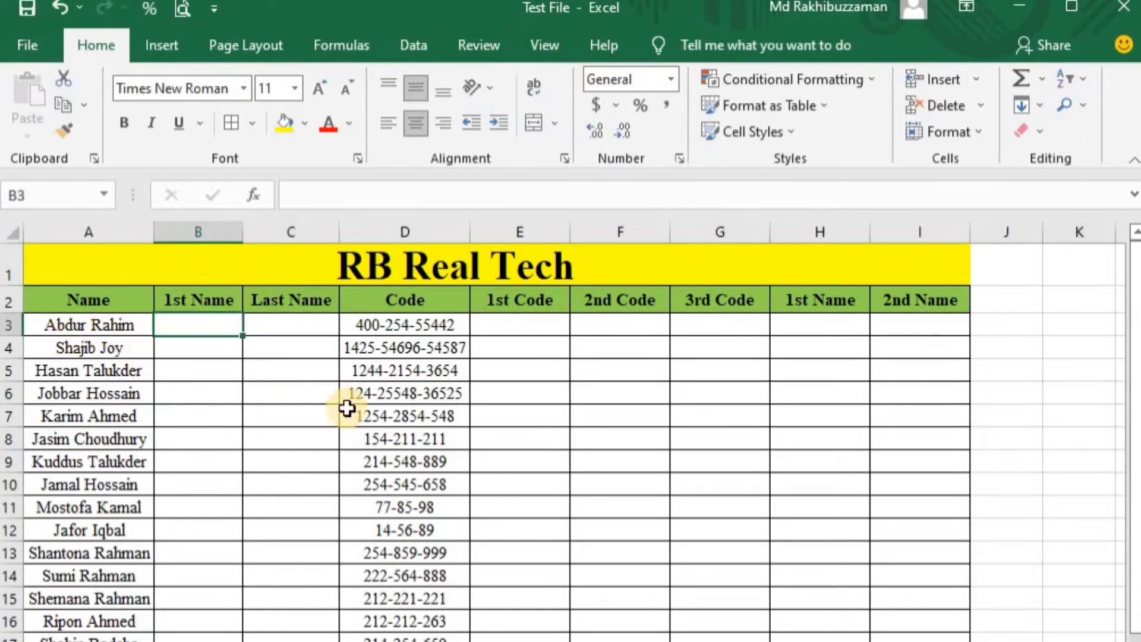
Step: Enter Abdur in B3 and Flash Fill first names down to Rana in row 23
text(Abdur)
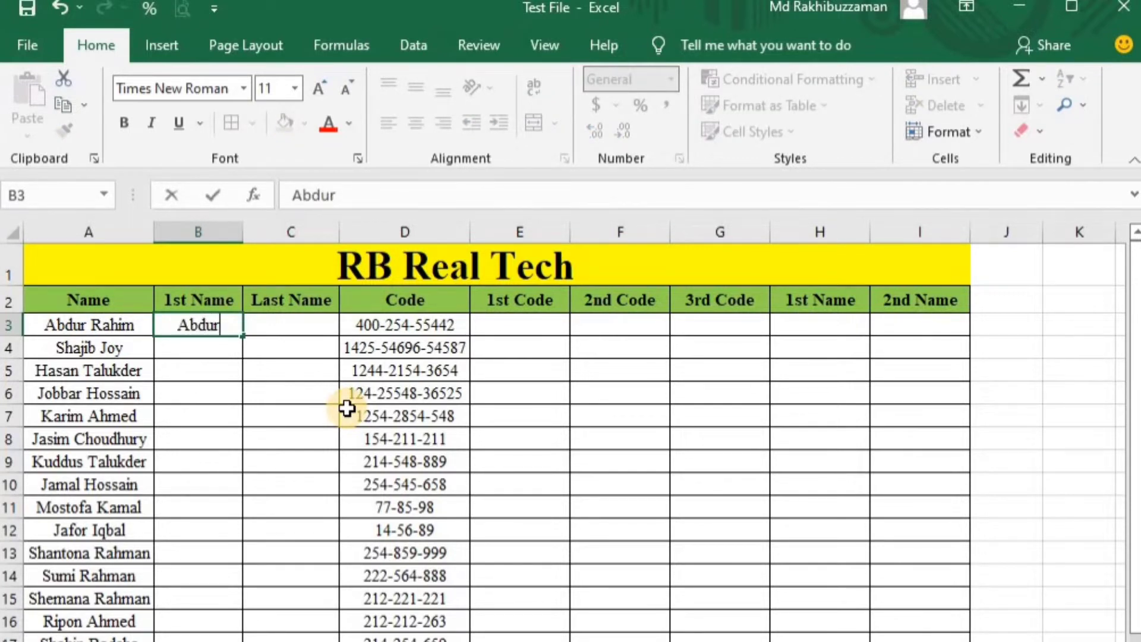
key(Return)
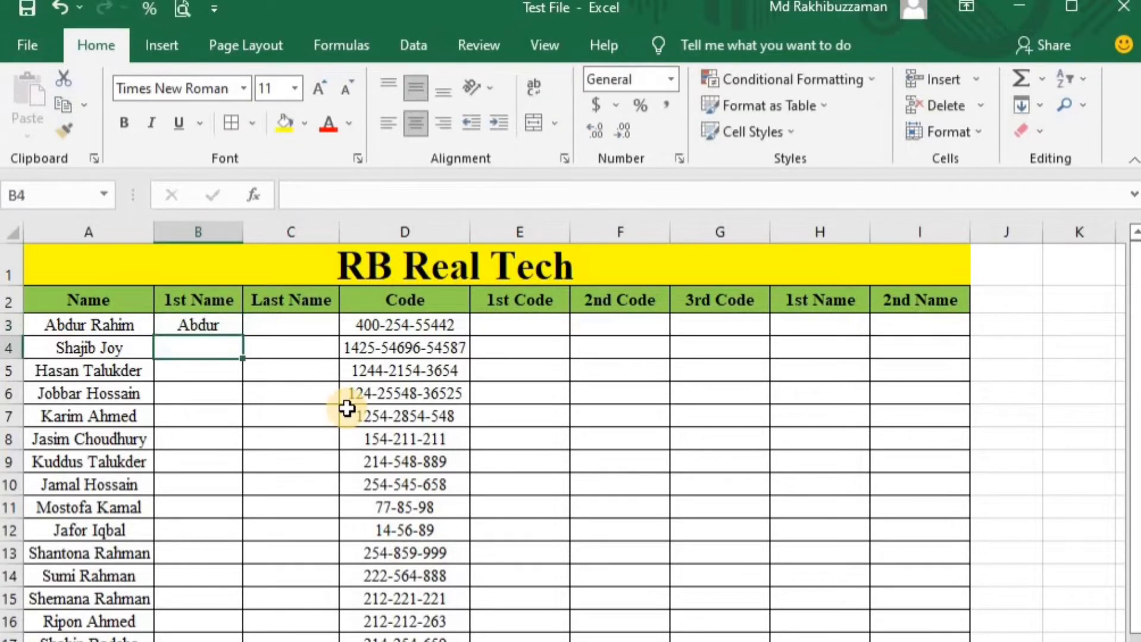
key(ctrl+e)
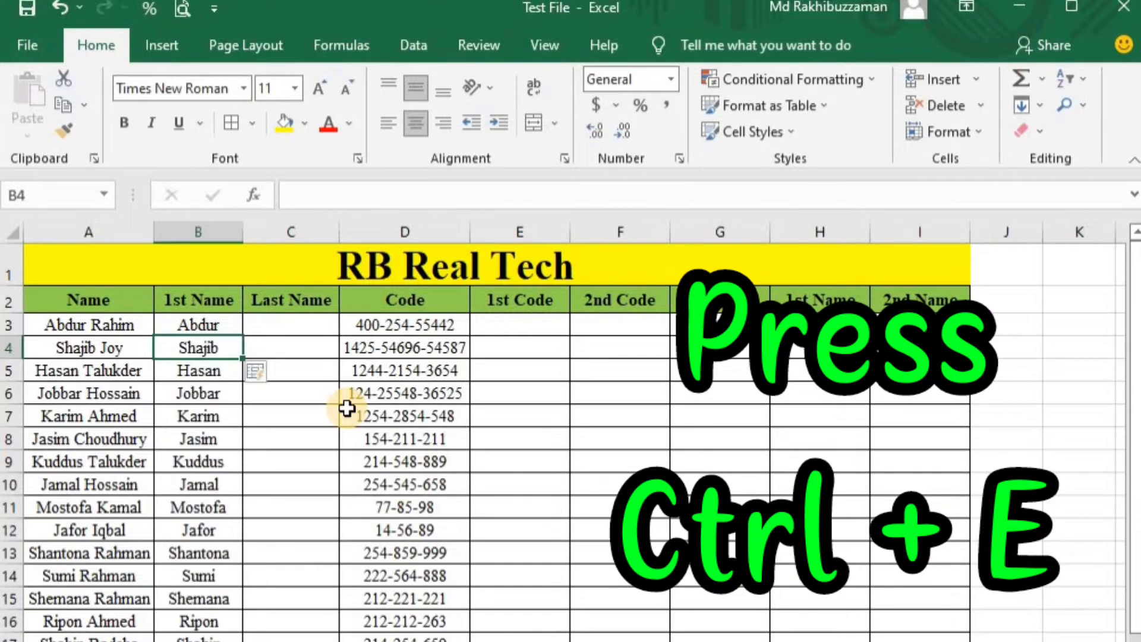
scroll(199, 420, down, 4)
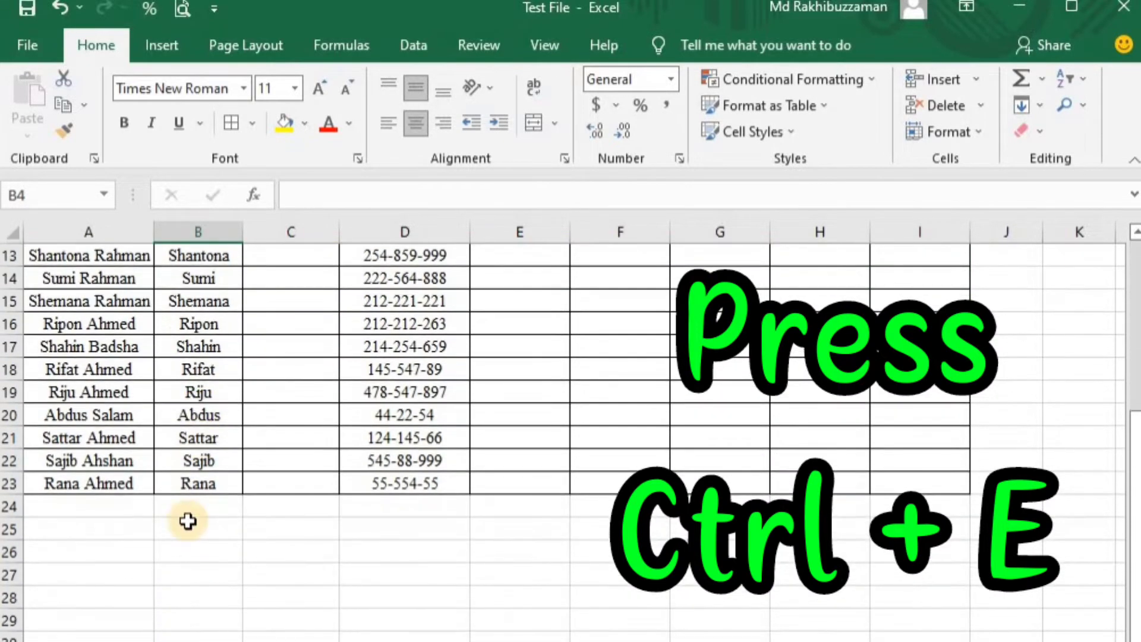
scroll(208, 493, up, 4)
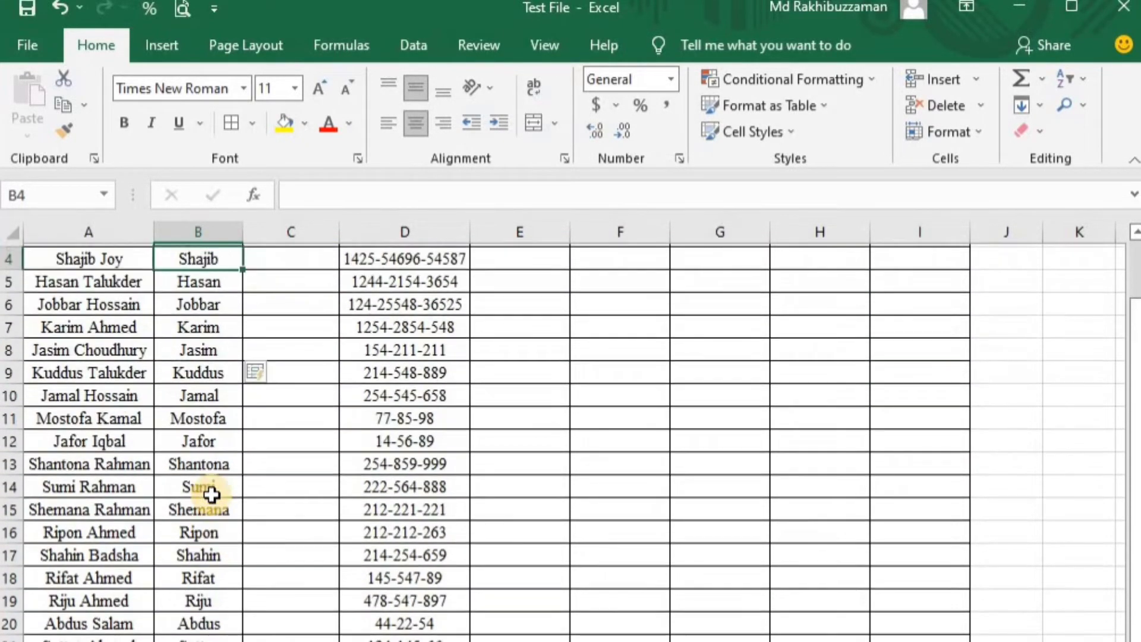
scroll(178, 549, down, 2)
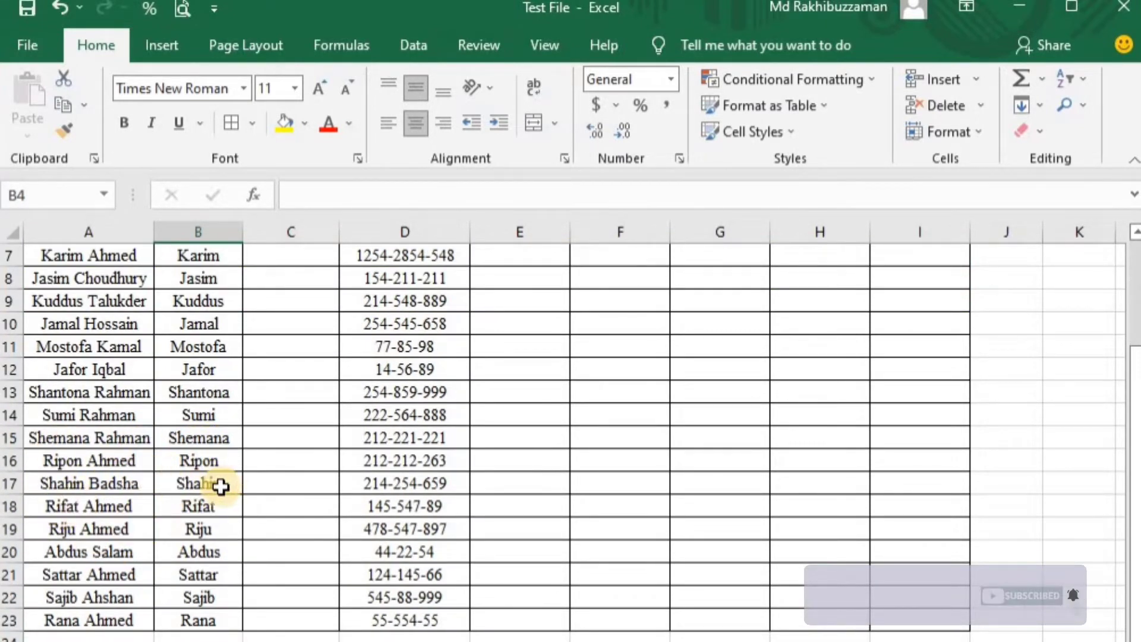
scroll(326, 377, up, 2)
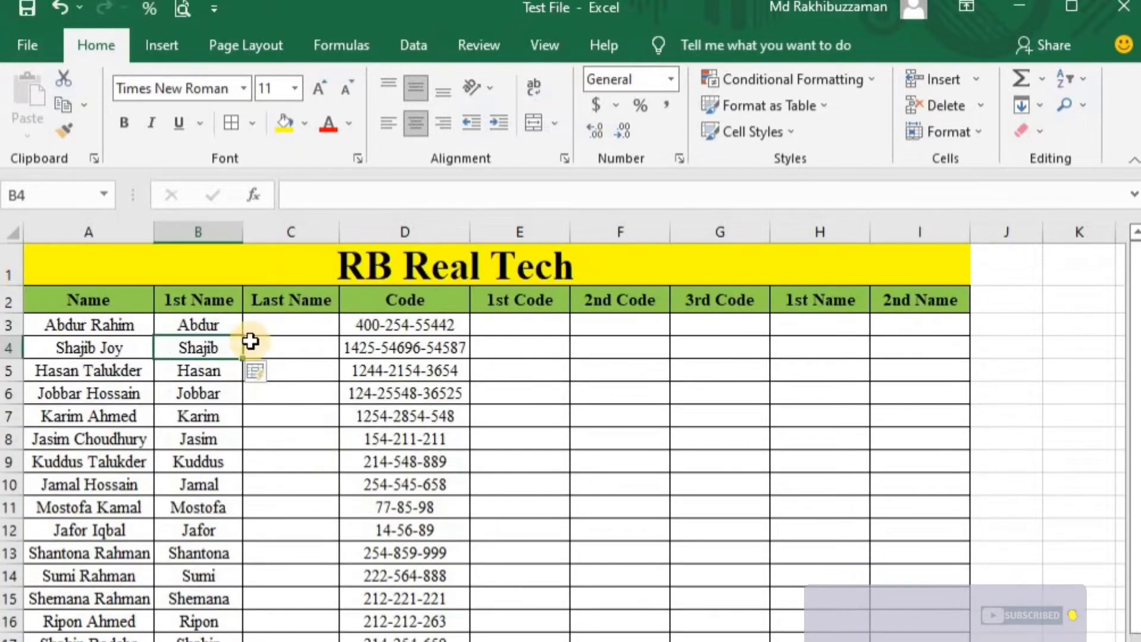
click(291, 324)
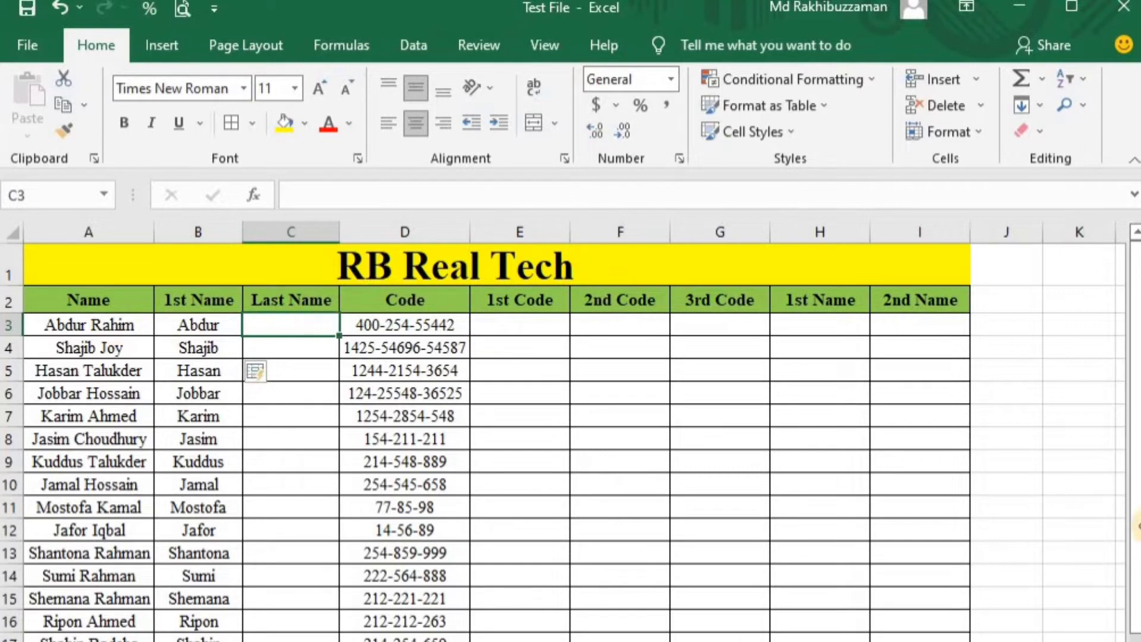
text(Rahim)
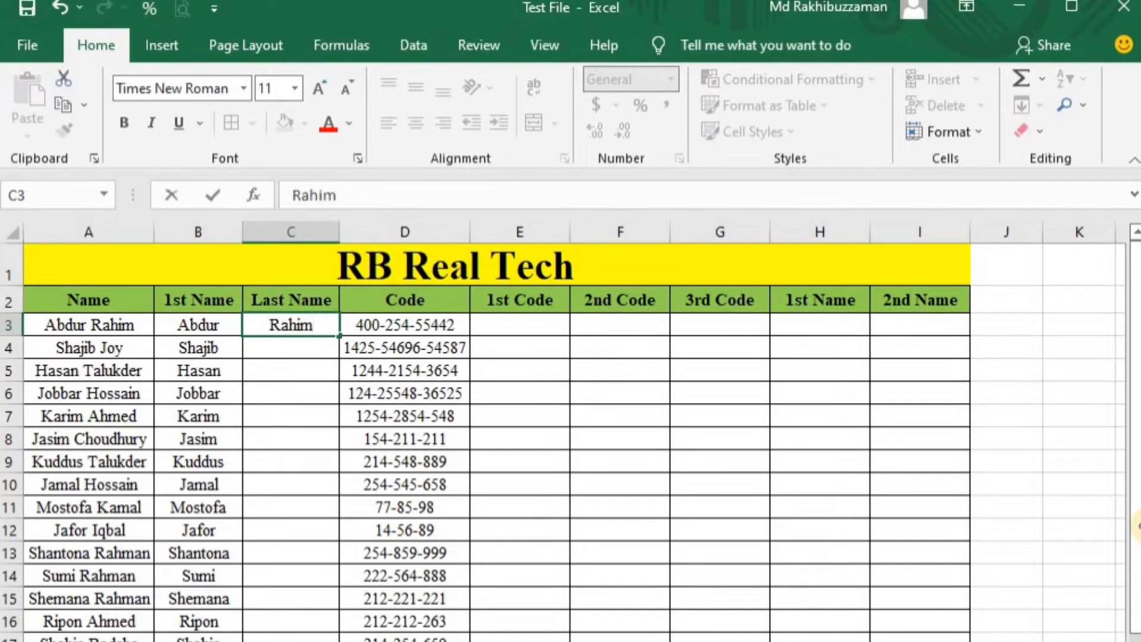
key(Return)
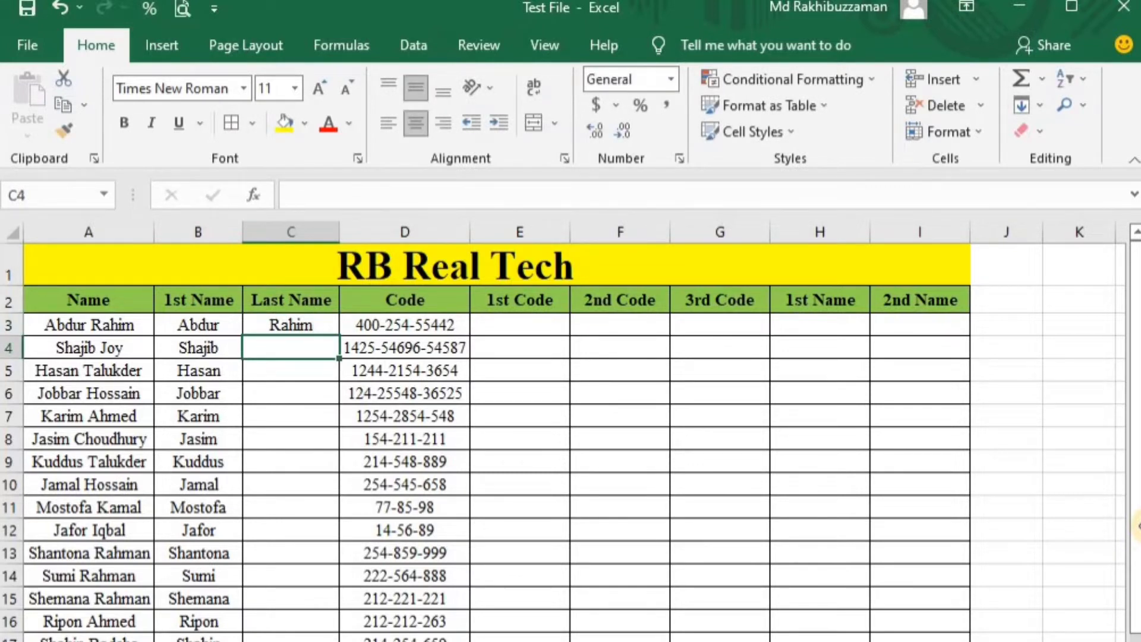
key(ctrl+e)
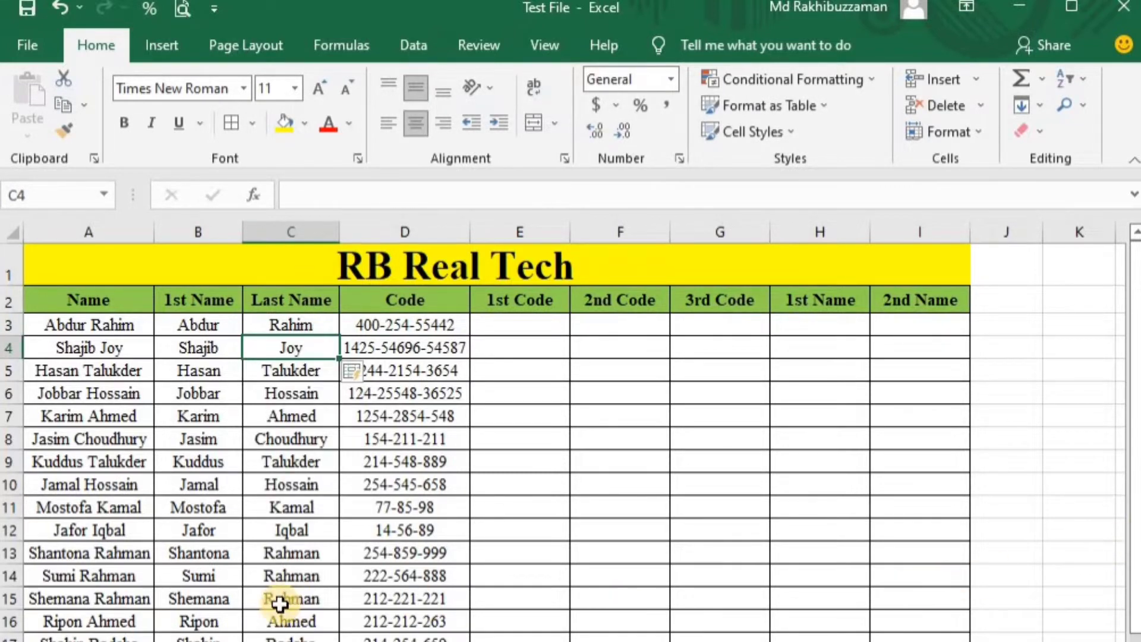
scroll(279, 604, down, 3)
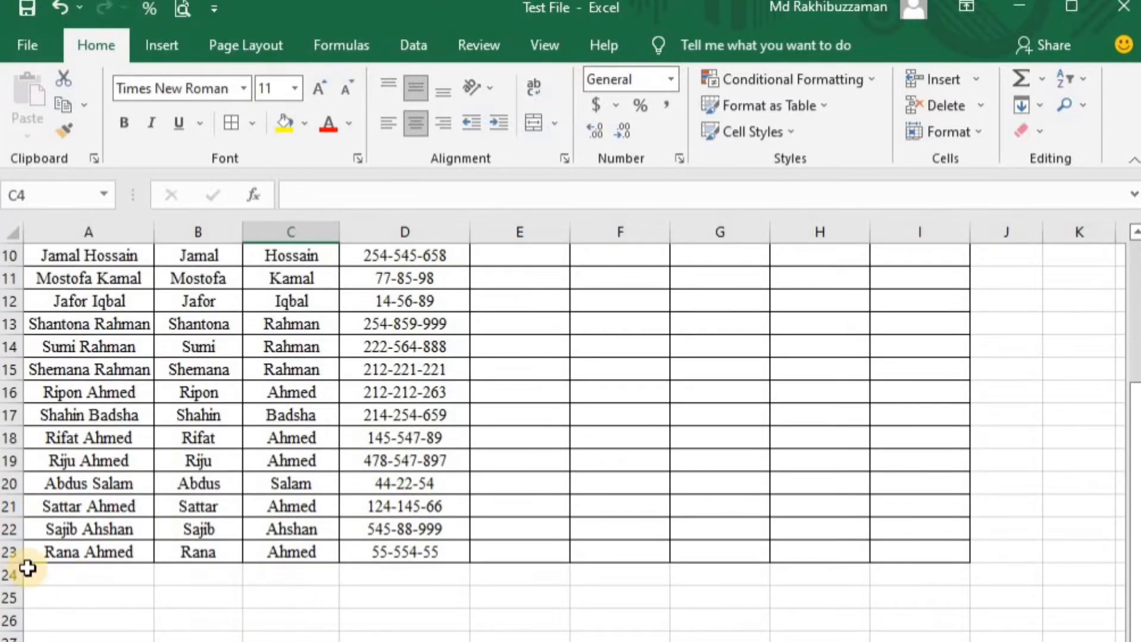
scroll(315, 421, up, 3)
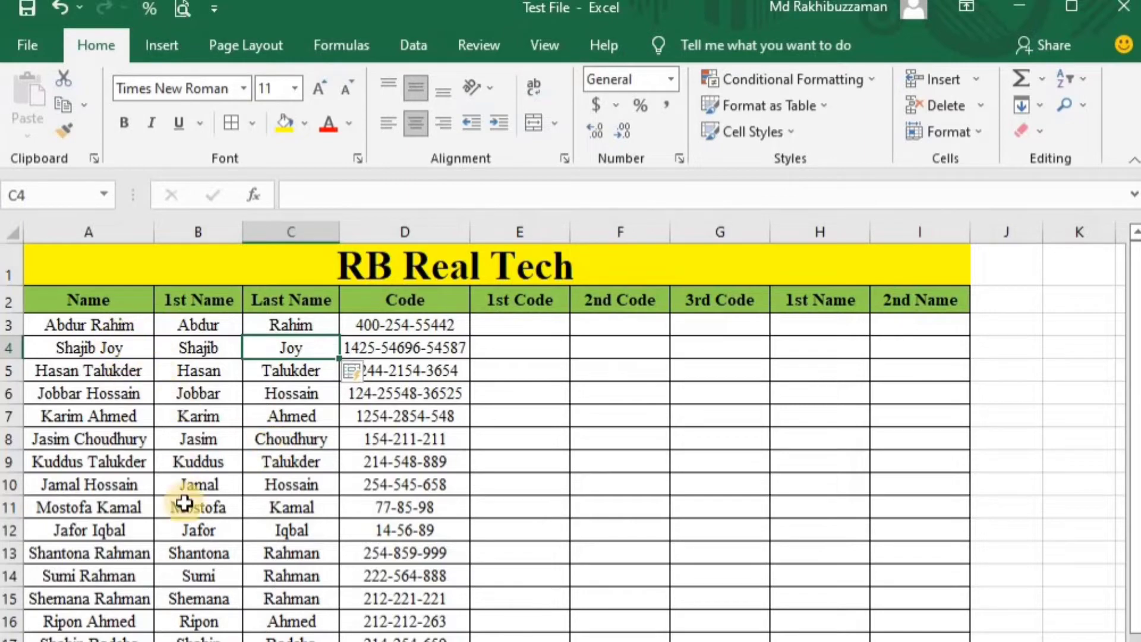
scroll(178, 535, down, 3)
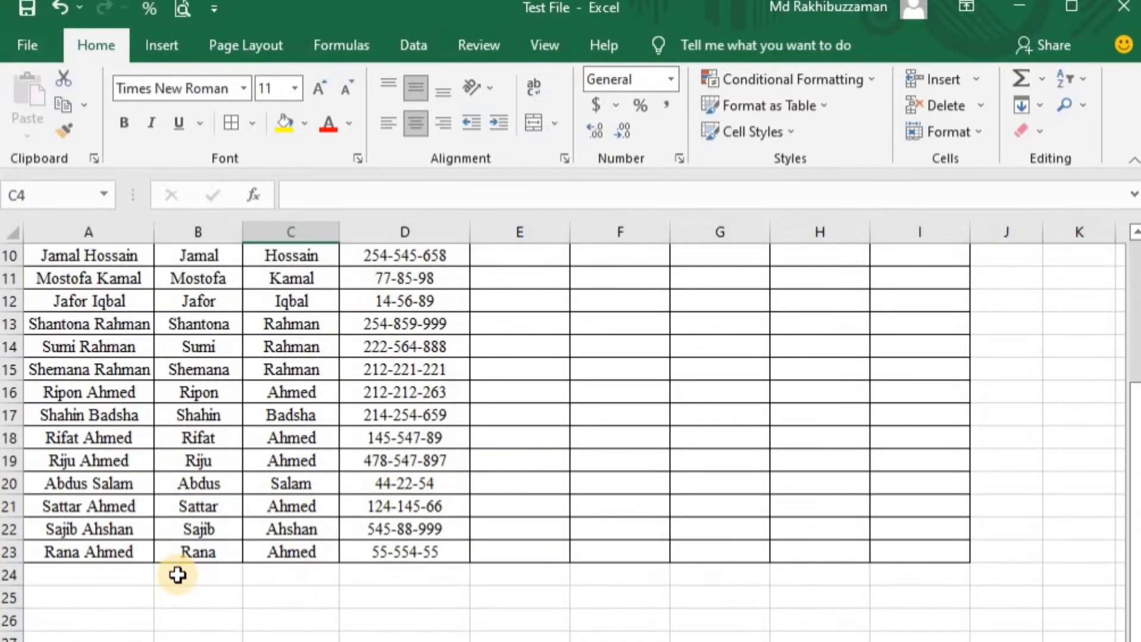
scroll(179, 573, down, 1)
scroll(188, 577, up, 4)
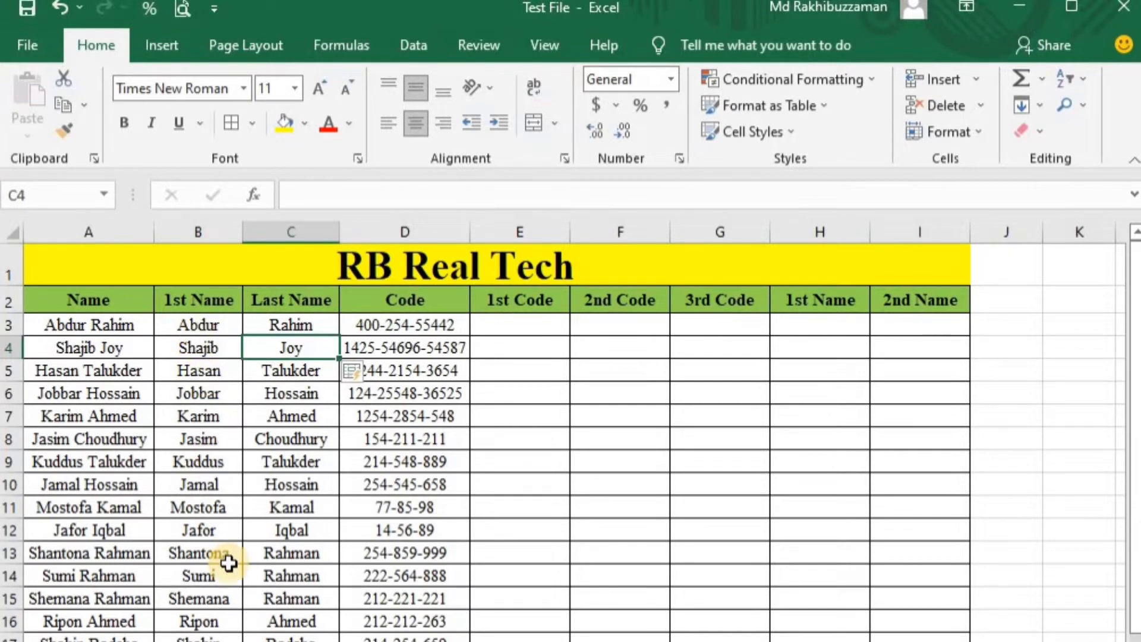
drag(202, 327, 333, 563)
click(519, 416)
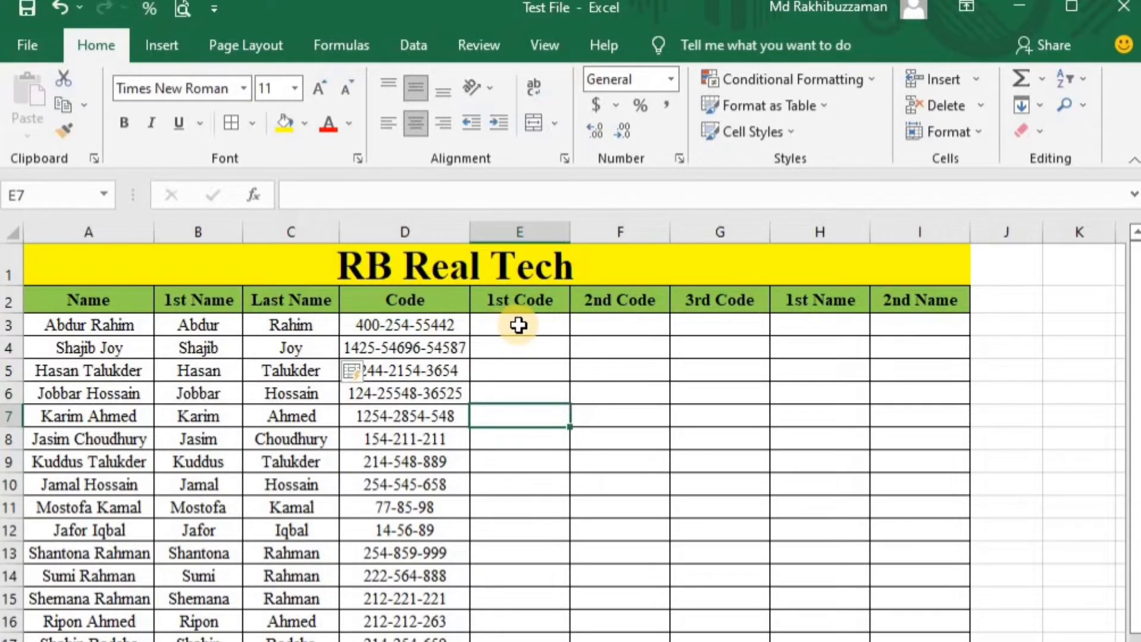
click(371, 326)
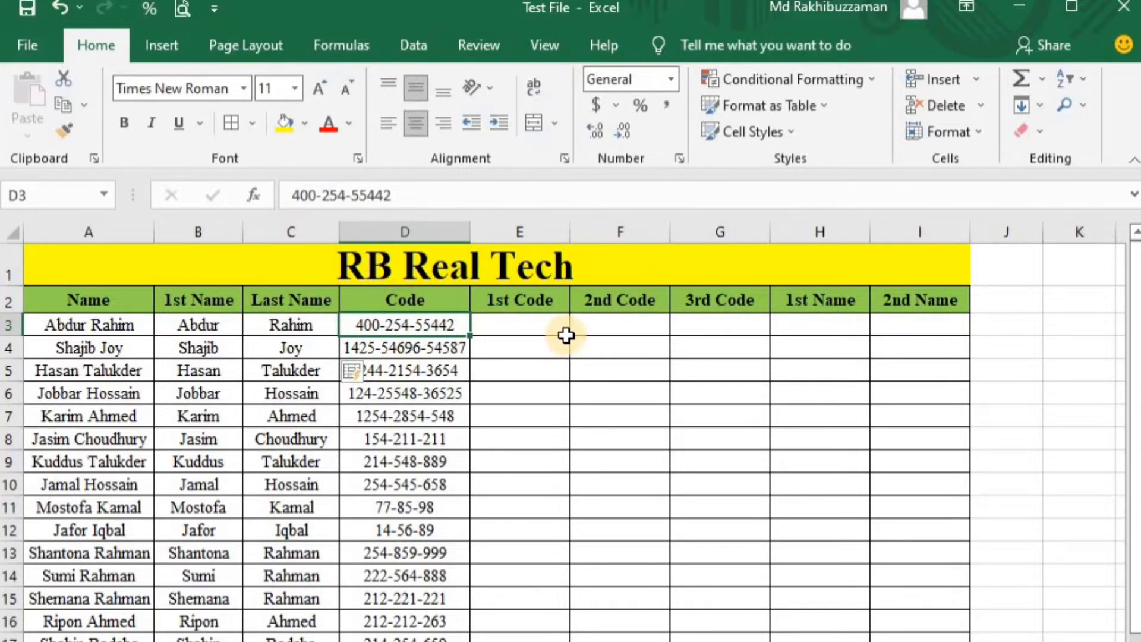
click(528, 321)
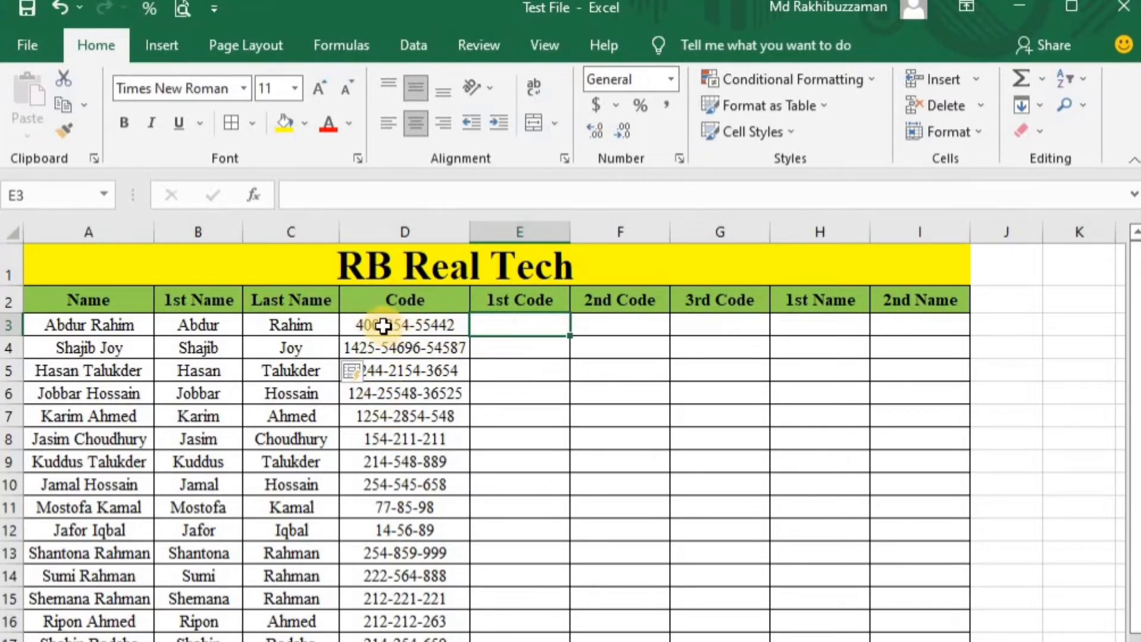
click(389, 412)
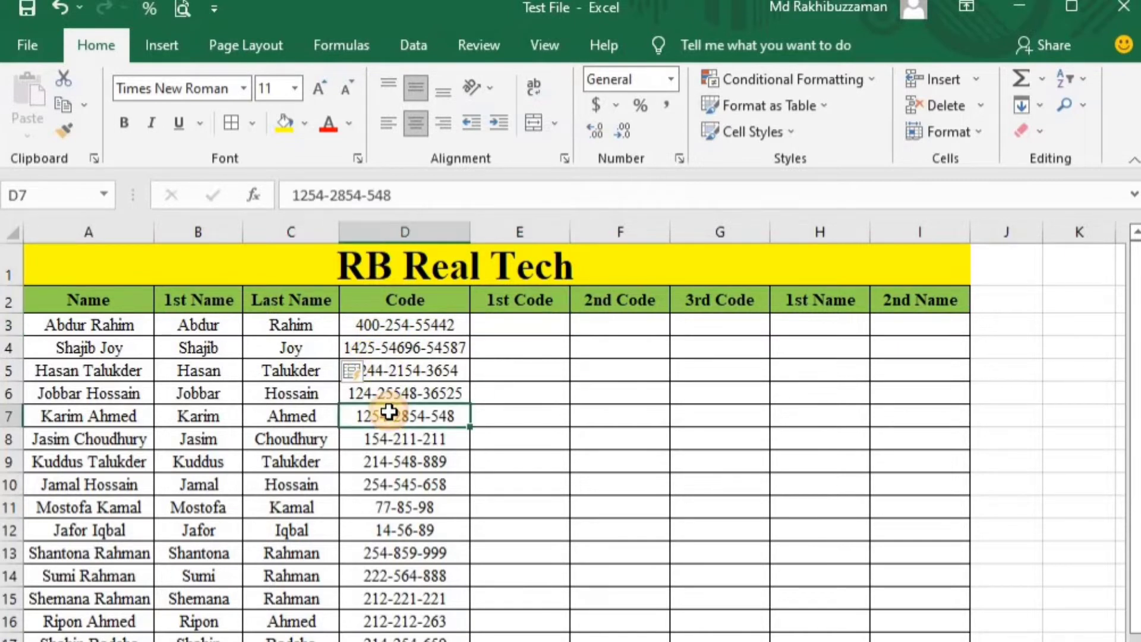
click(395, 483)
scroll(397, 482, down, 2)
scroll(398, 481, up, 2)
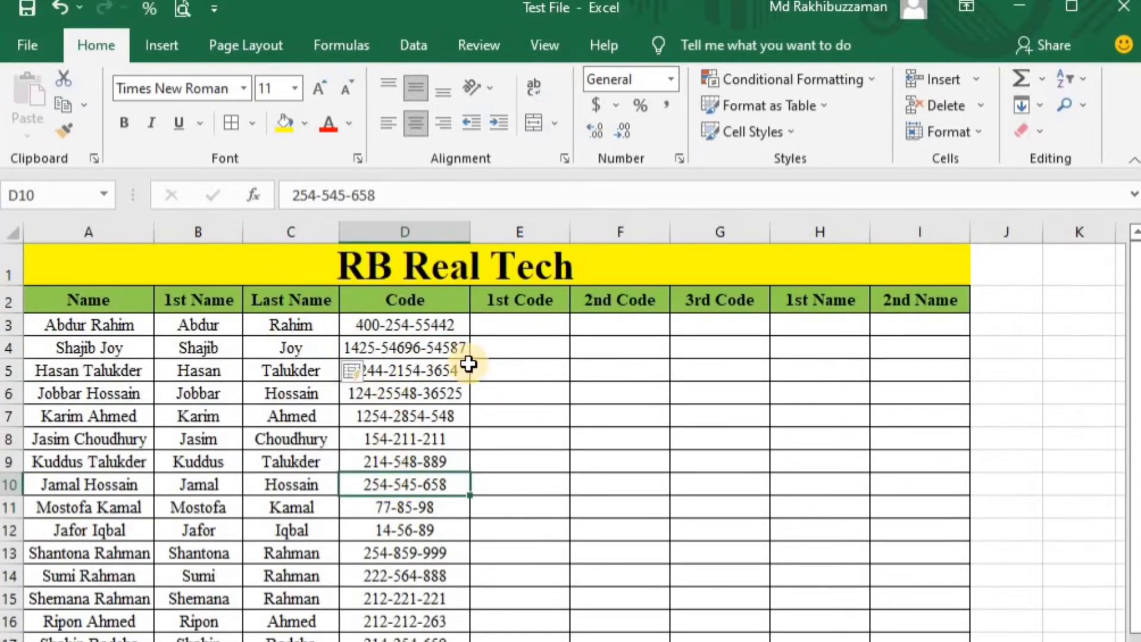
click(600, 322)
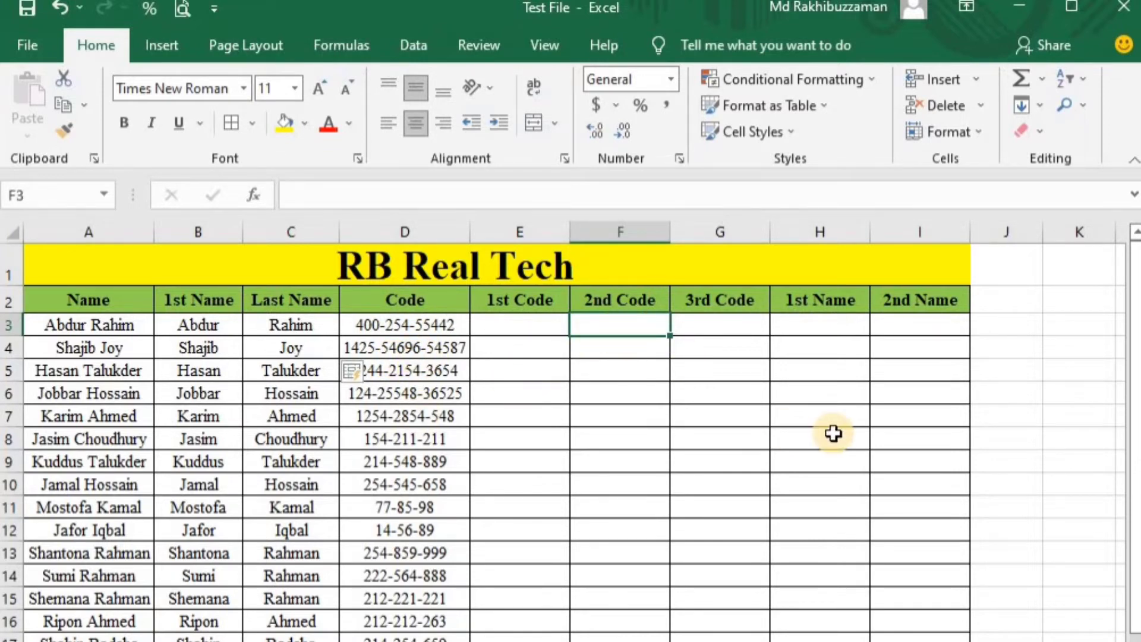
Step: Enter 254 in F3 and Flash Fill the middle code parts down column F
text(25)
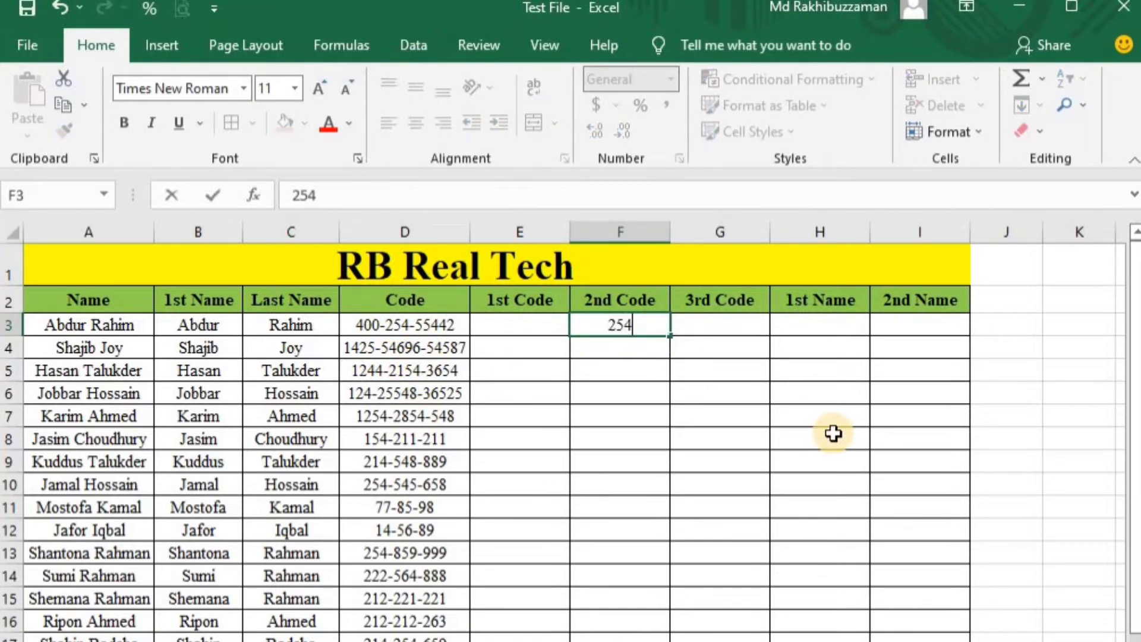
text(4)
key(Return)
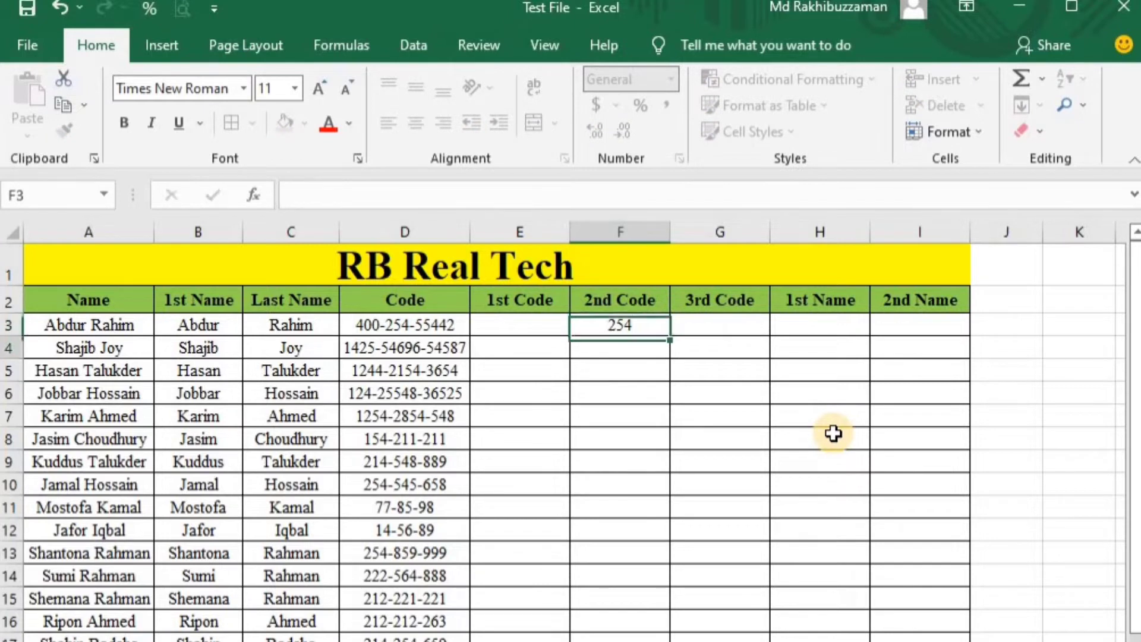
key(ctrl+e)
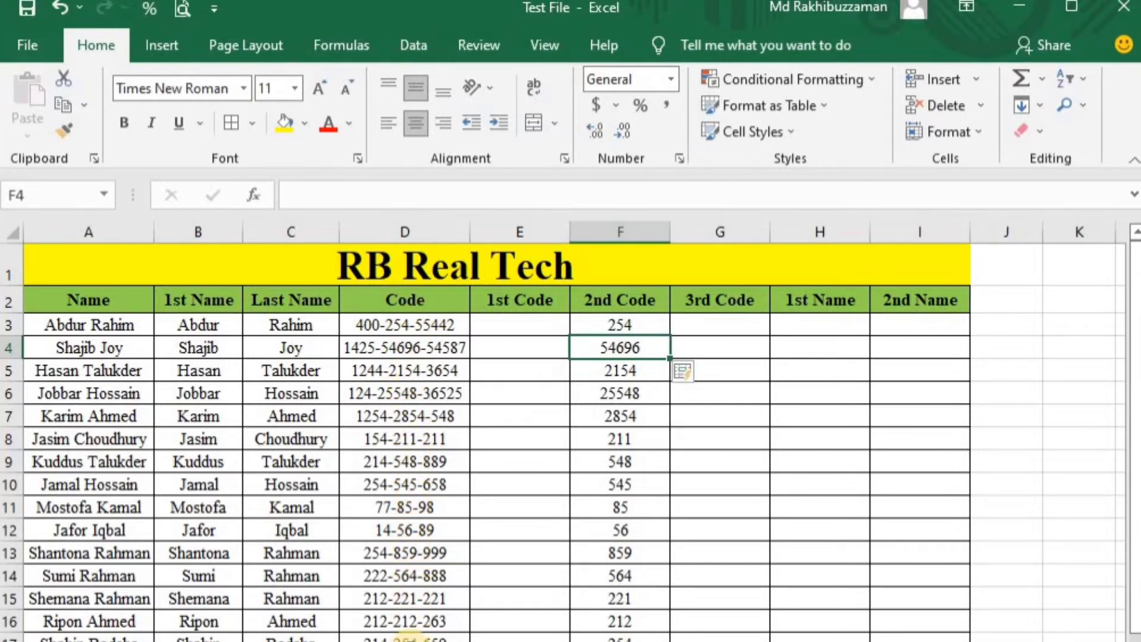
Step: Check the filled values against the codes in column D, confirming 554 in F23
click(404, 637)
scroll(407, 499, down, 4)
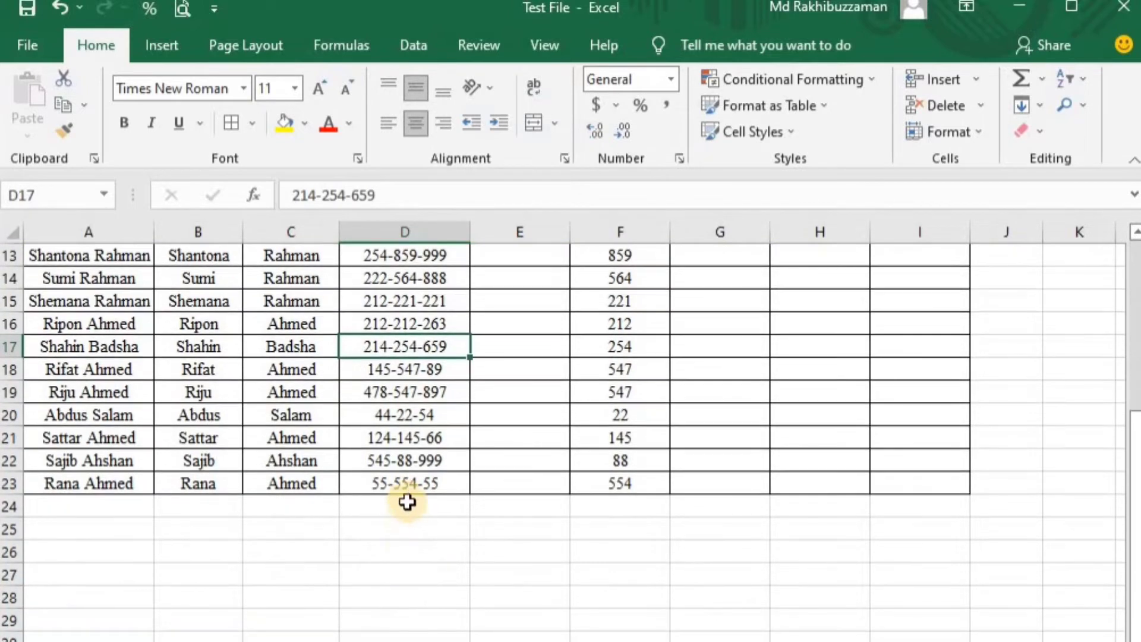
click(406, 491)
click(636, 479)
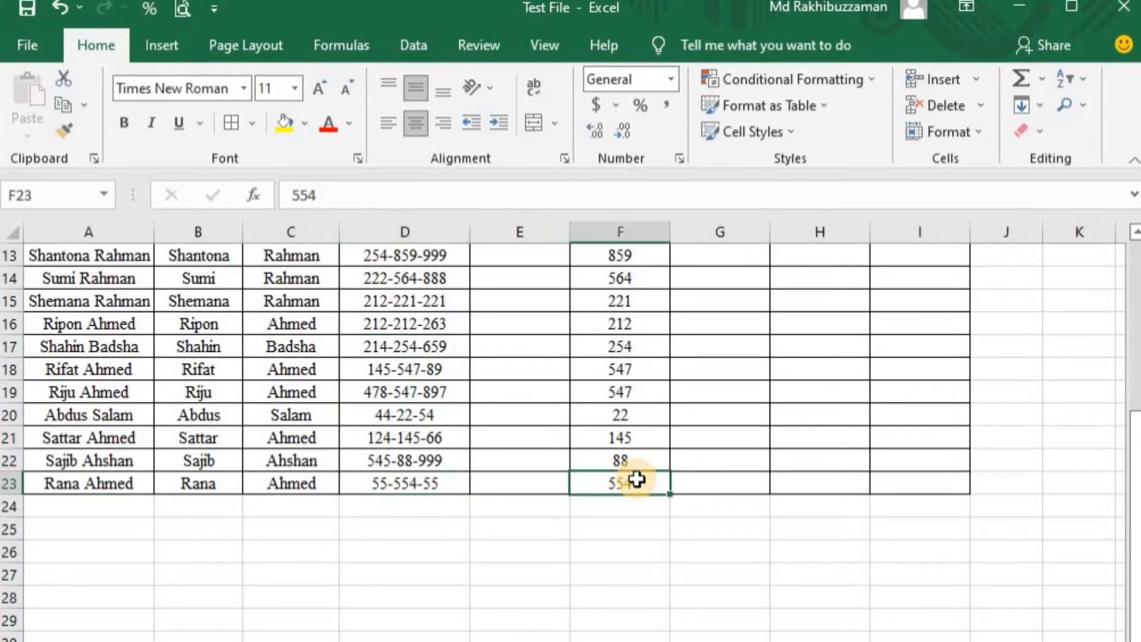
scroll(636, 479, up, 4)
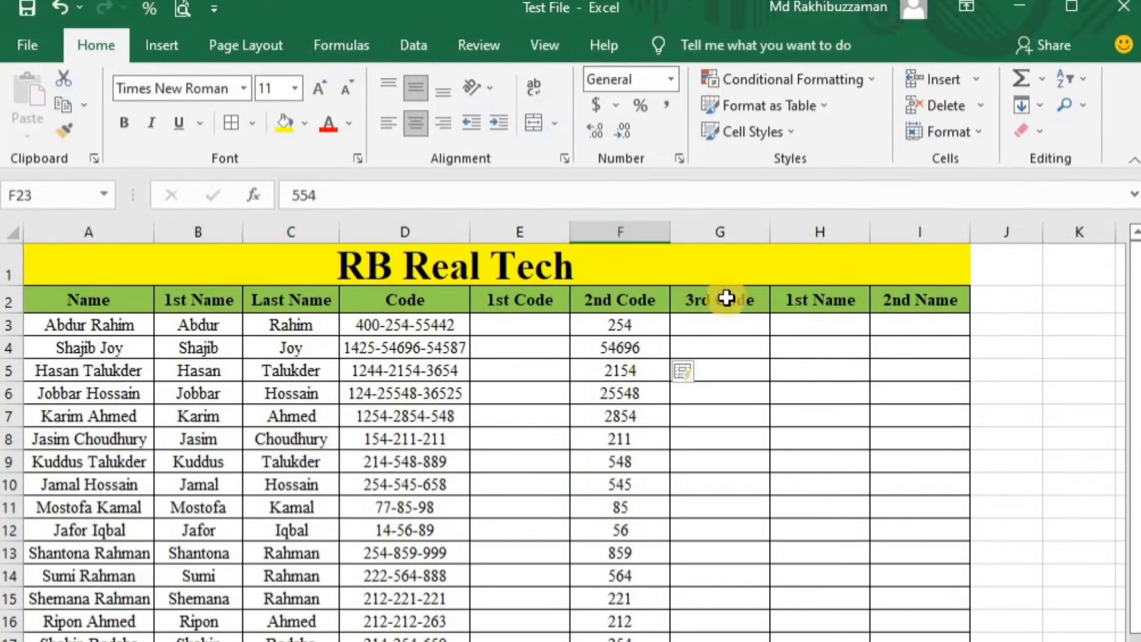
click(723, 327)
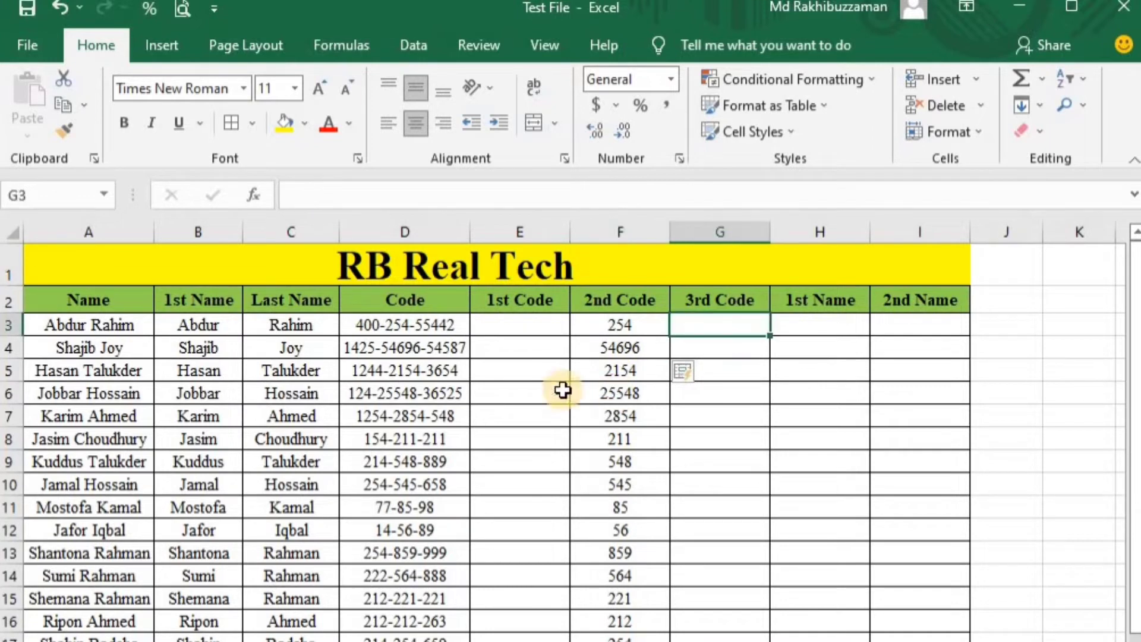
Step: Enter 55442 in G3 and Flash Fill the last code parts down to 55 in row 23
click(433, 324)
click(458, 351)
click(465, 371)
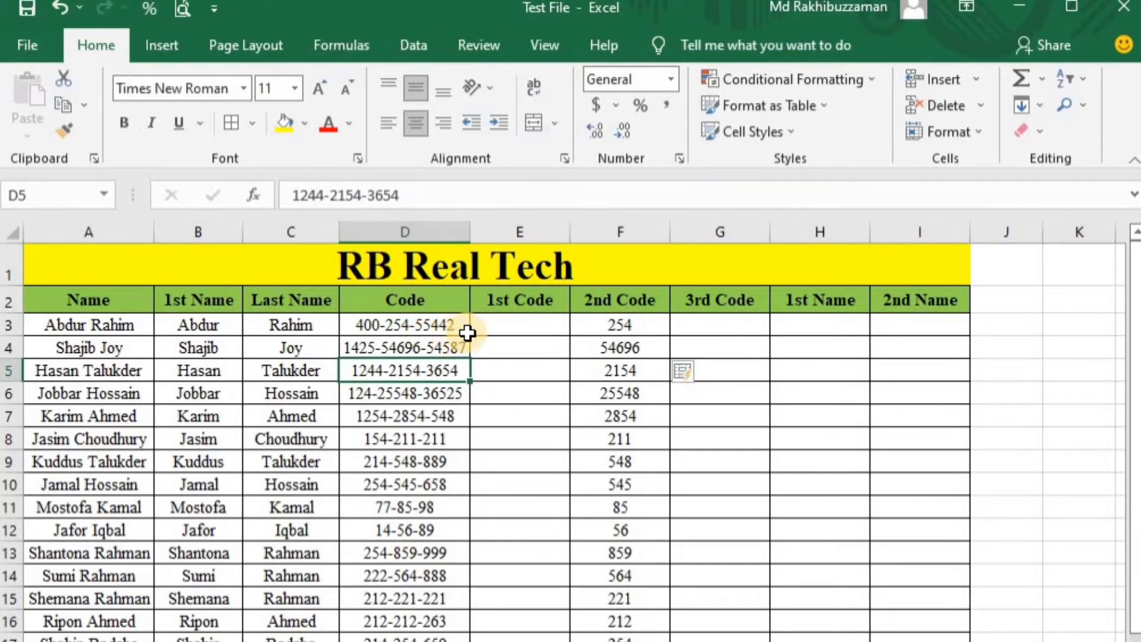
click(725, 325)
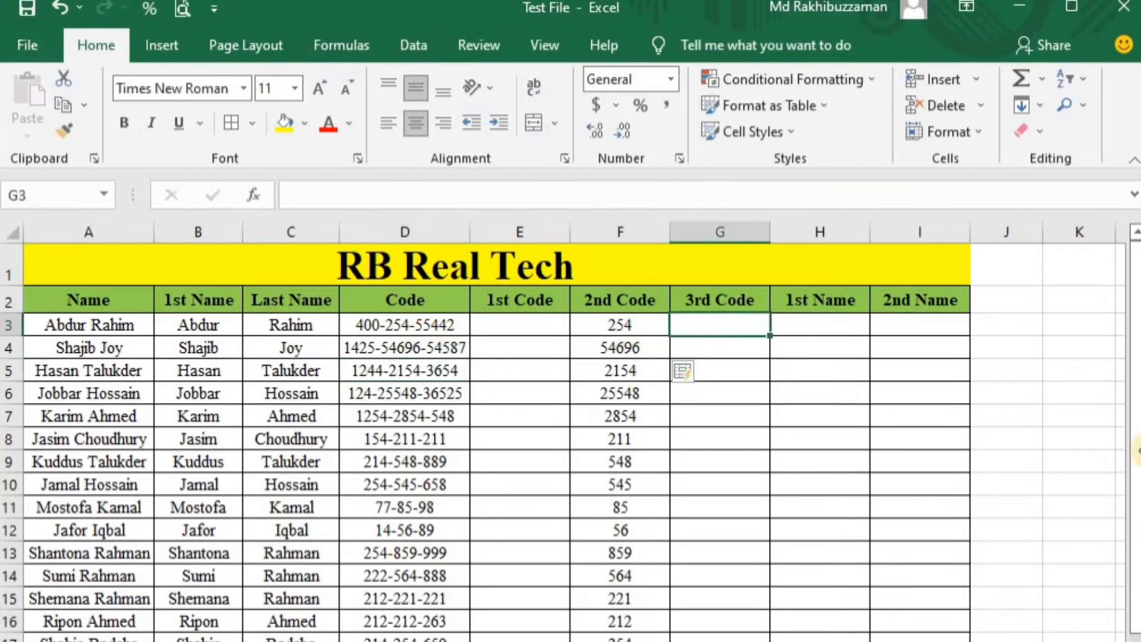
text(55442)
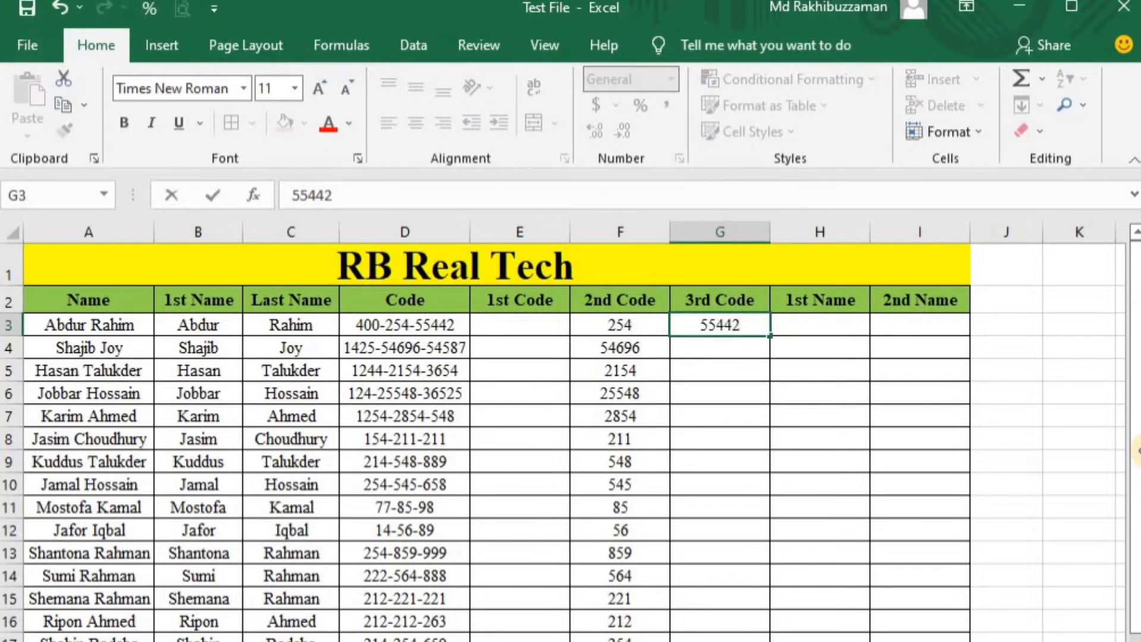
key(Return)
key(ctrl+e)
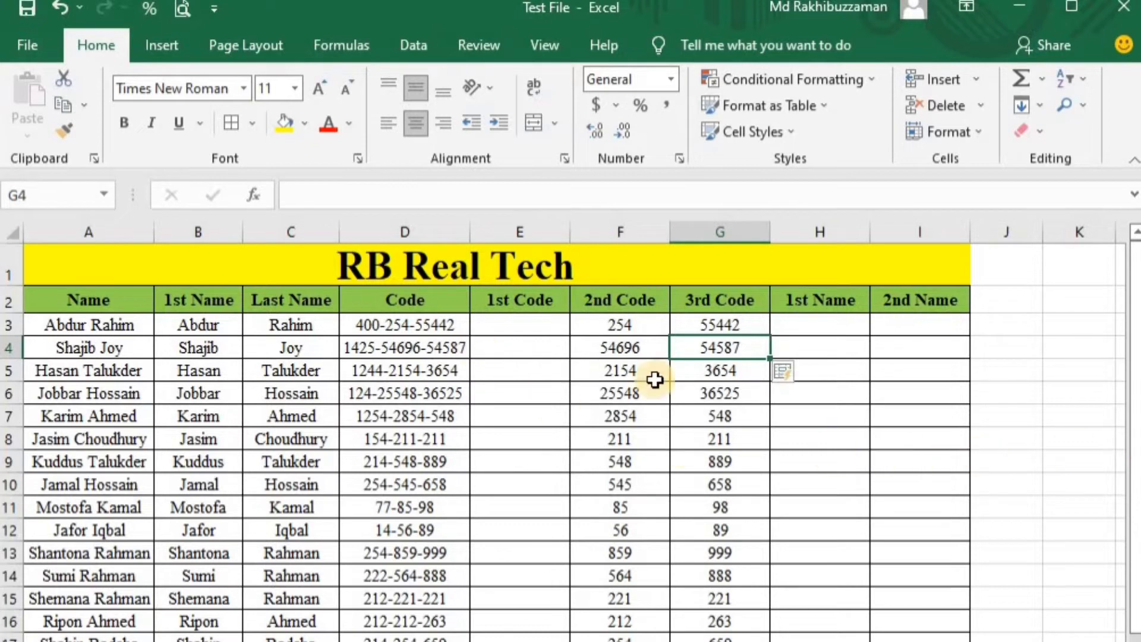
scroll(768, 465, down, 3)
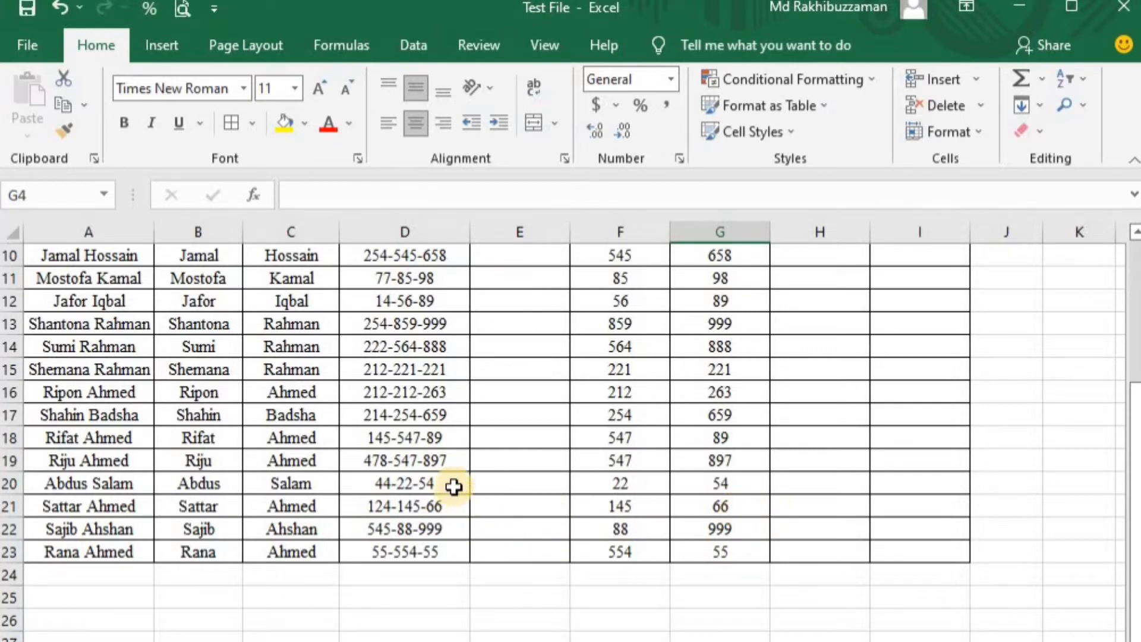
scroll(666, 485, up, 3)
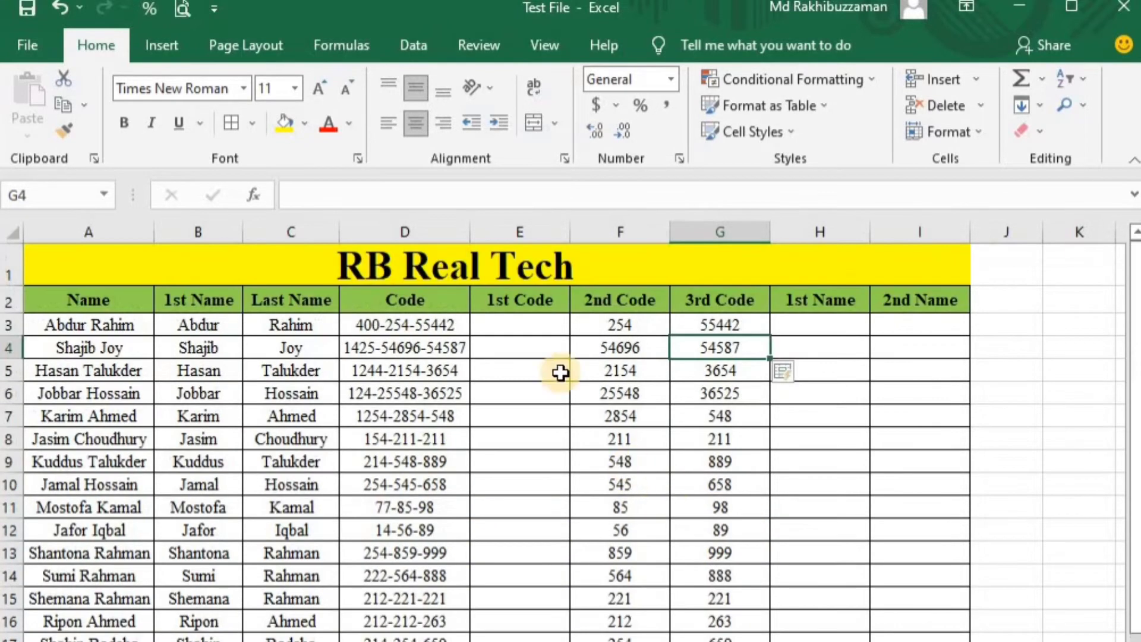
click(515, 321)
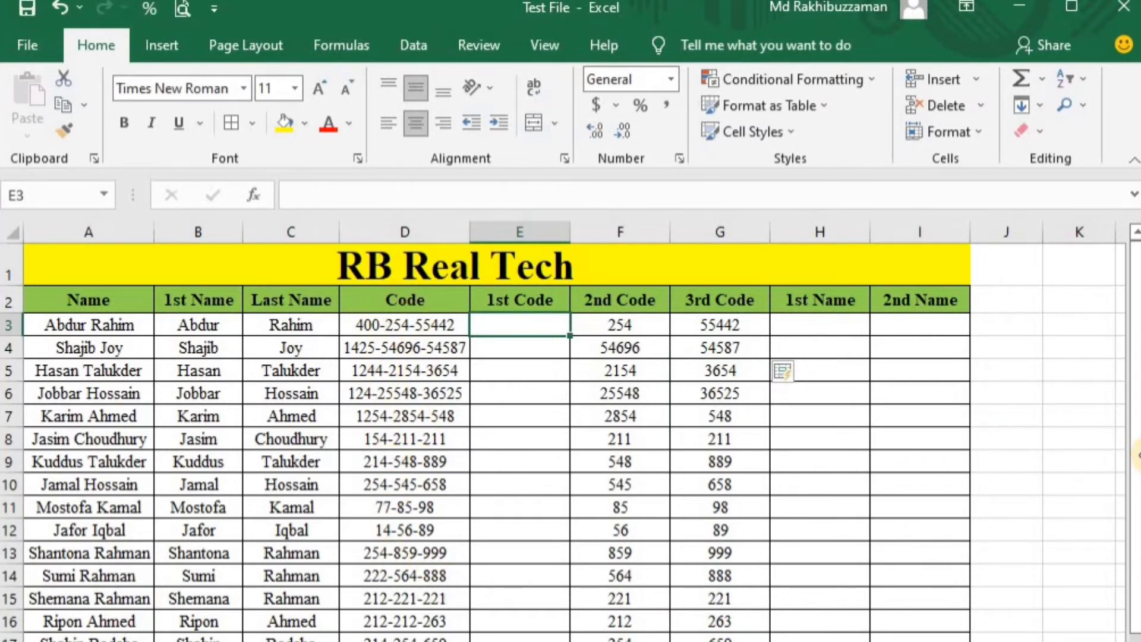
Step: Enter 400 in E3 as the first code part
text(400)
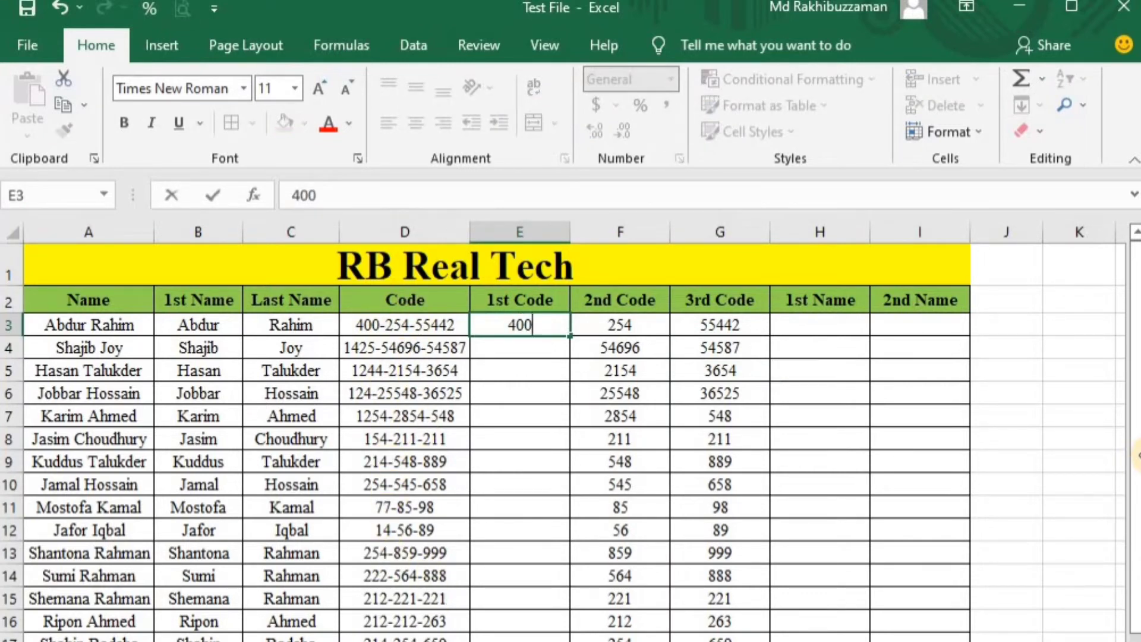
key(Return)
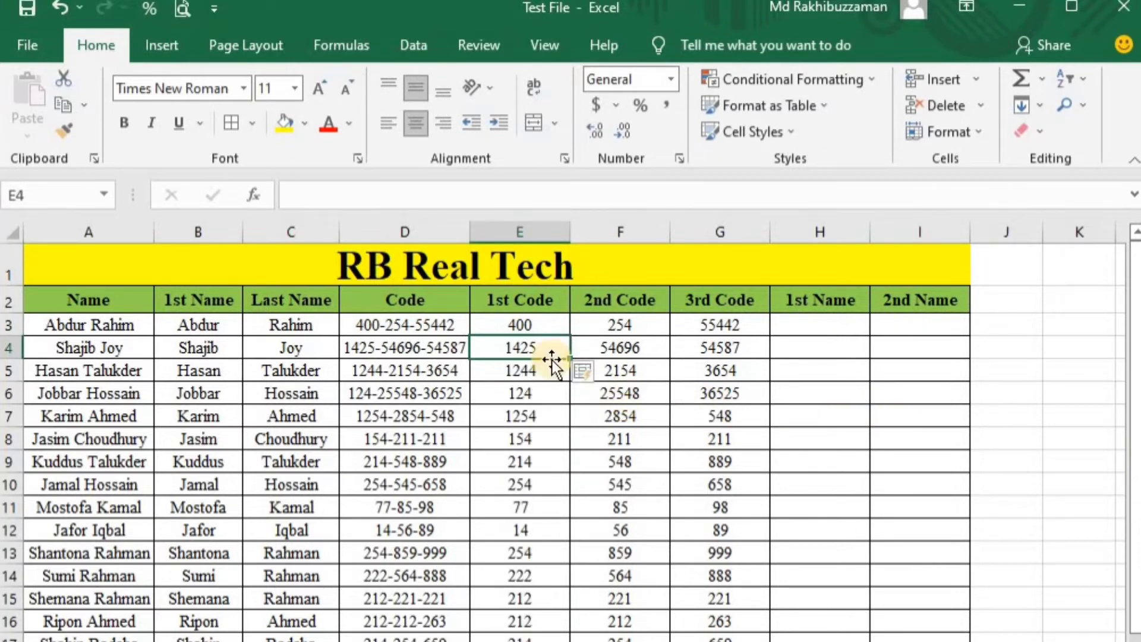
scroll(511, 599, down, 2)
scroll(511, 600, down, 1)
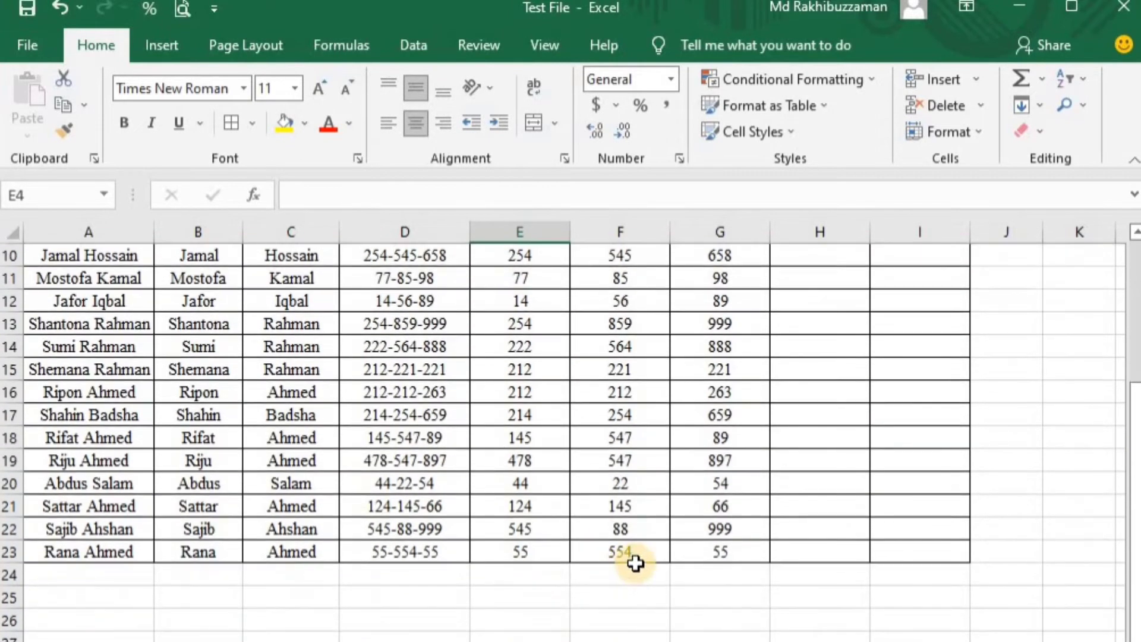
scroll(635, 562, up, 3)
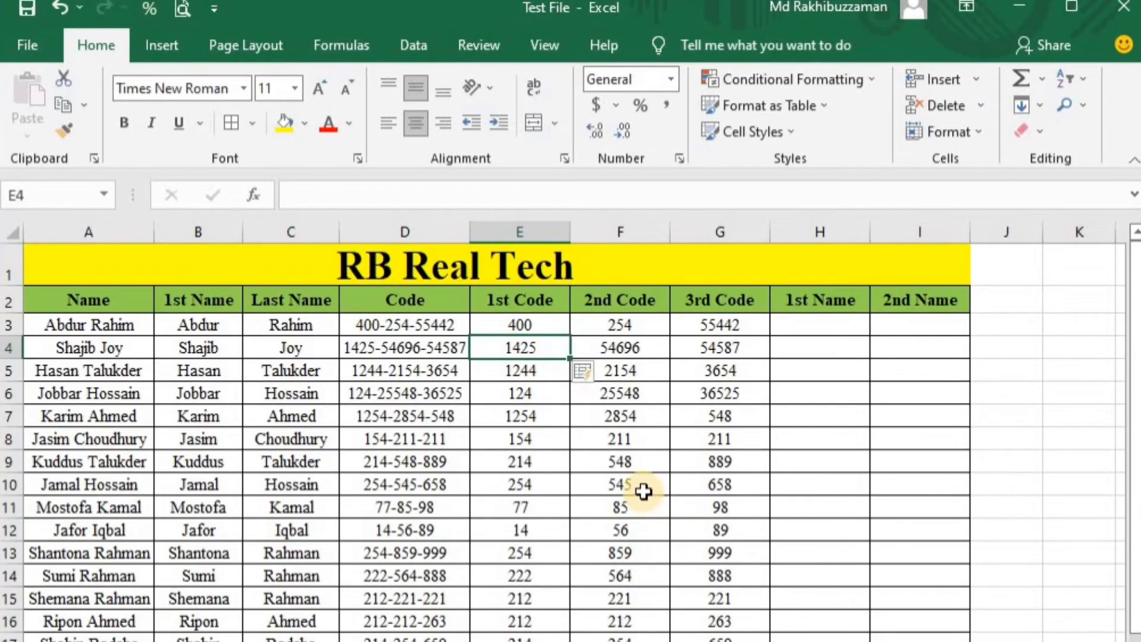
Step: Clear all split values from the 1st, 2nd and 3rd Code columns
drag(522, 326, 719, 640)
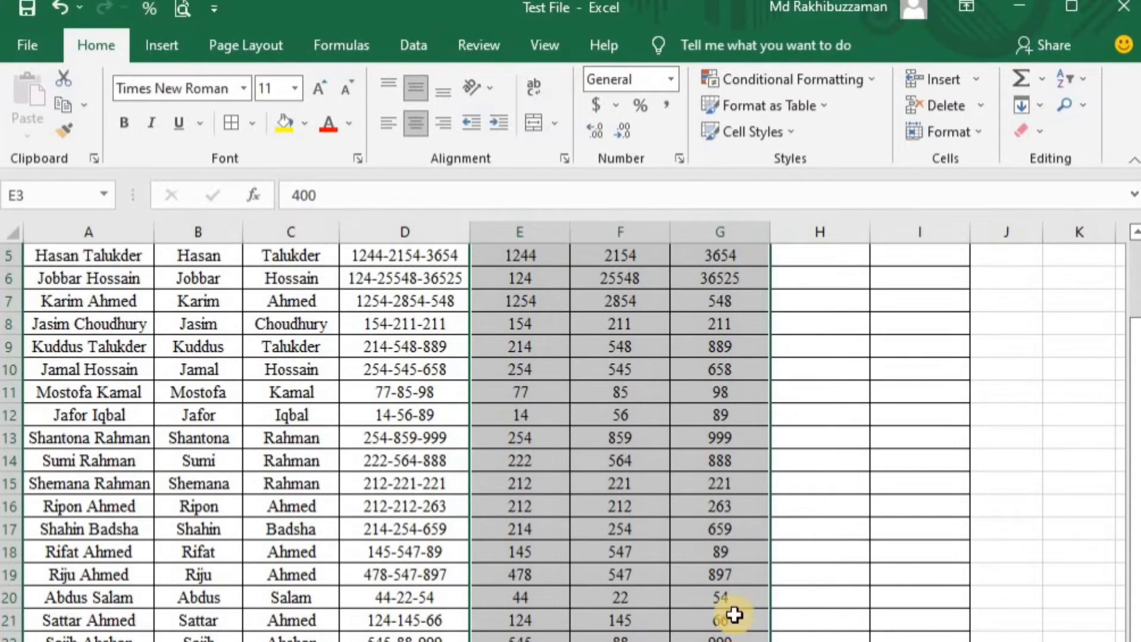
key(Delete)
scroll(705, 482, up, 2)
Step: Enter 400 in E3 and Flash Fill the first code parts with Data > Flash Fill
click(535, 330)
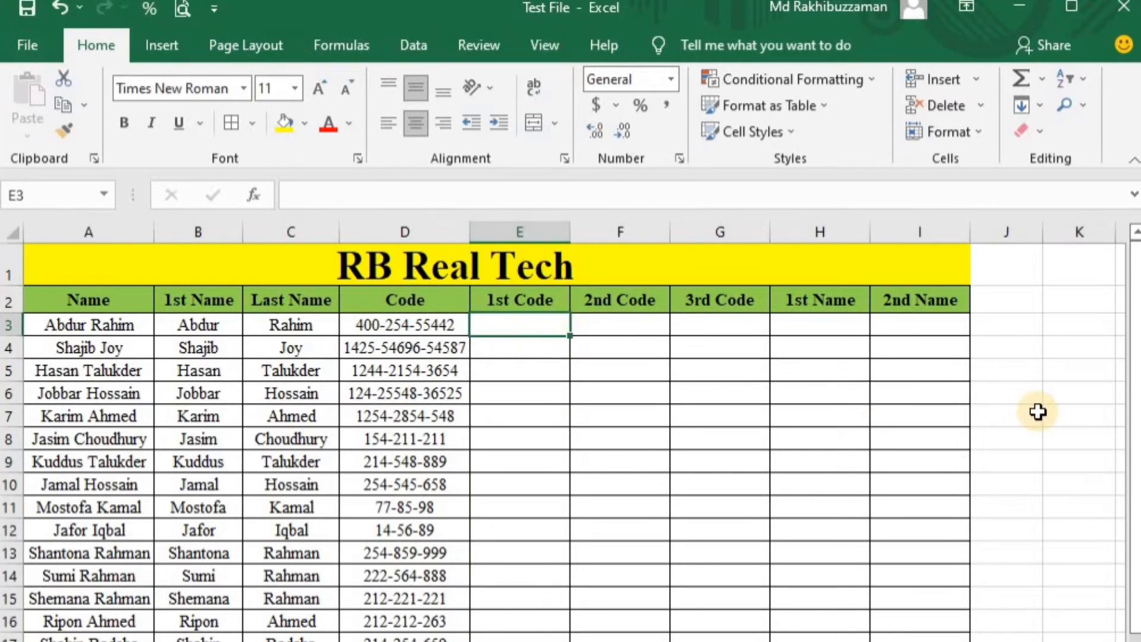
text(400)
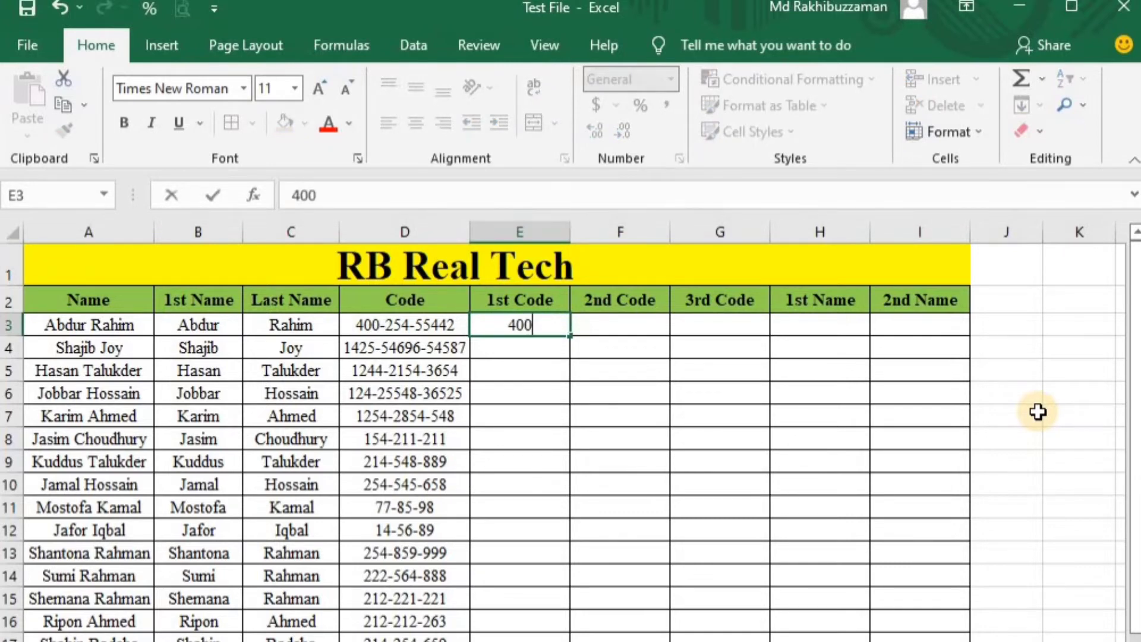
key(Return)
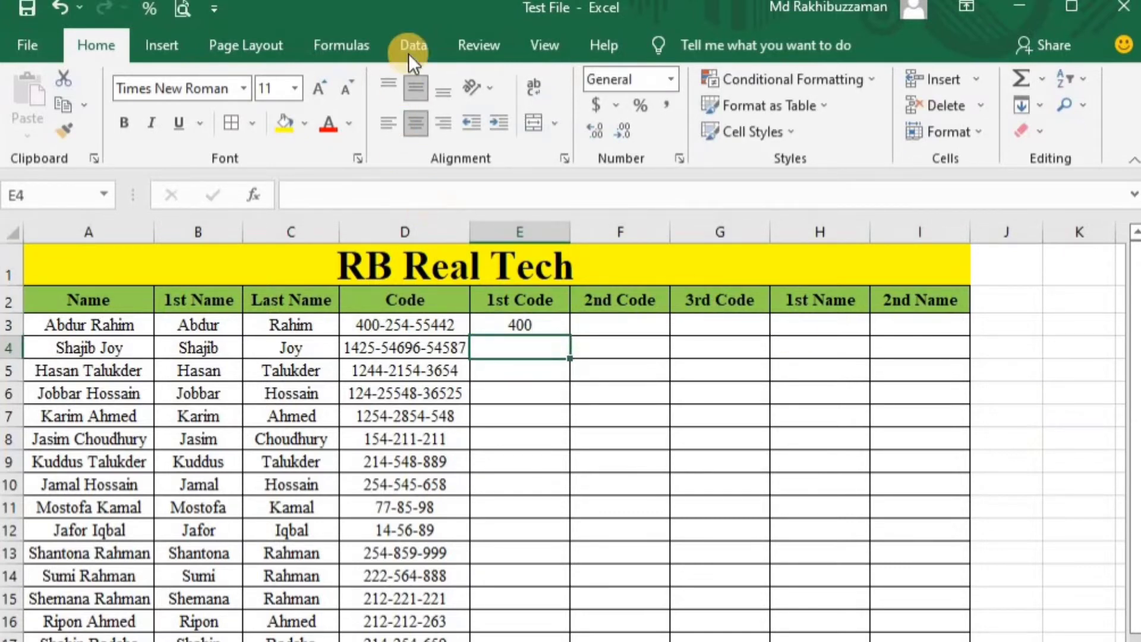
click(411, 37)
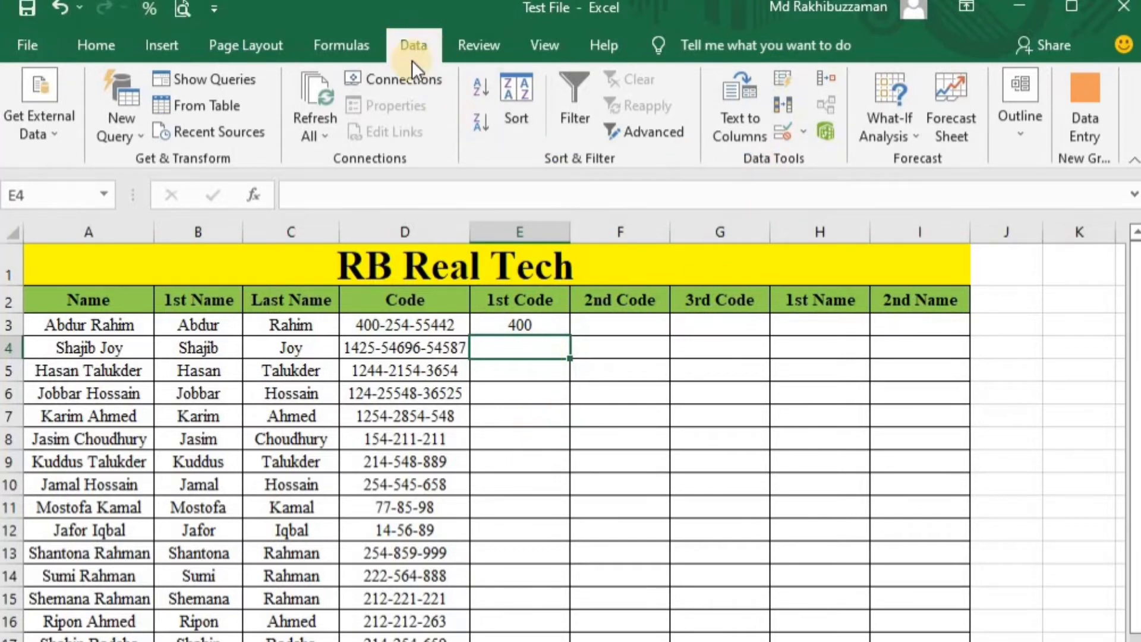
click(778, 81)
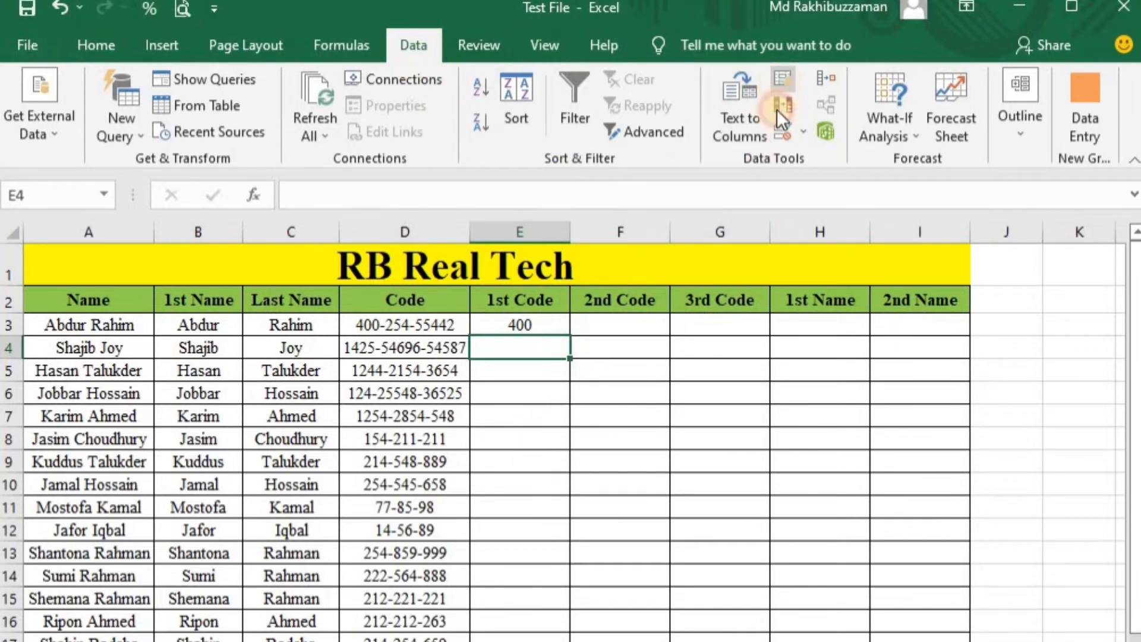
scroll(520, 490, down, 1)
scroll(520, 491, down, 1)
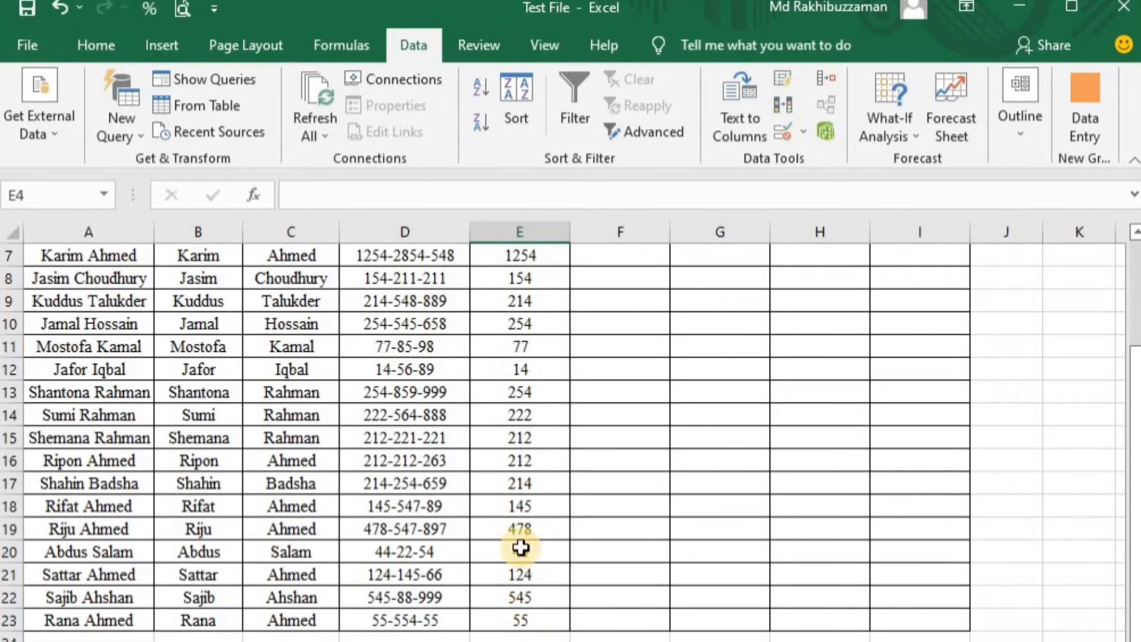
scroll(632, 454, up, 2)
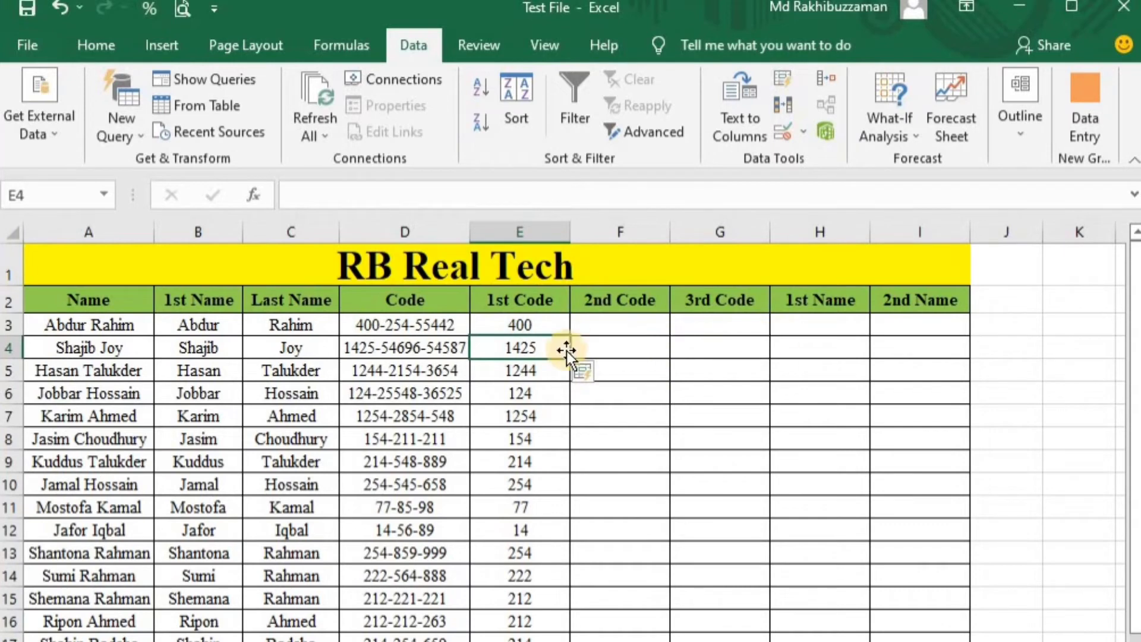
Step: Clear the flash-filled 1st Code values
drag(520, 324, 520, 640)
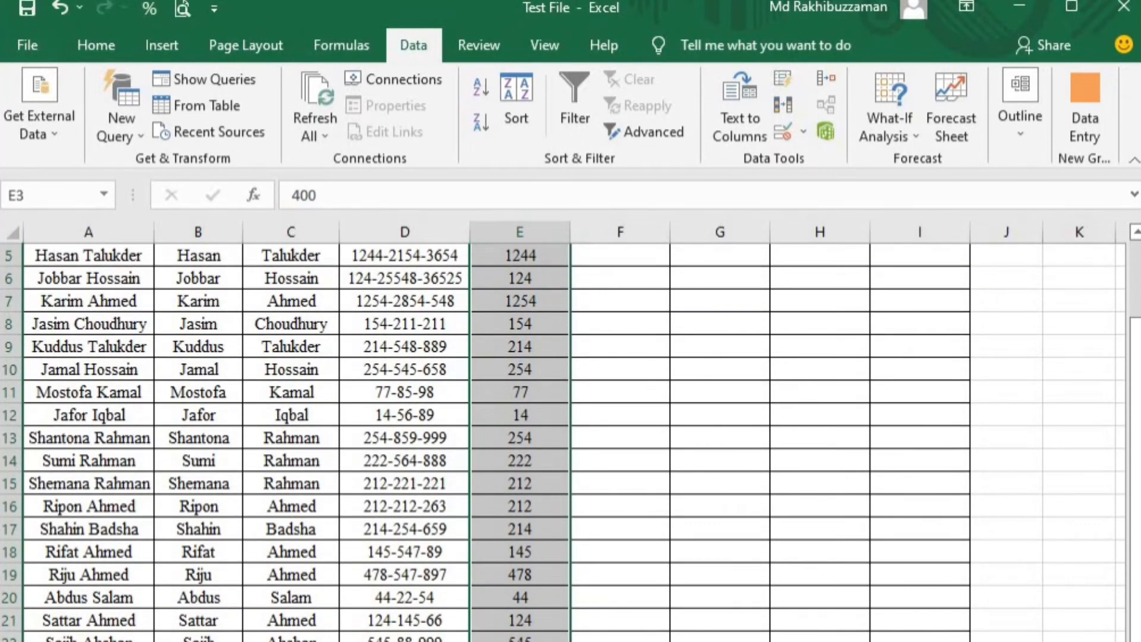
key(Delete)
scroll(684, 512, up, 2)
Step: Hide the 1st Name and Last Name columns B and C
click(608, 396)
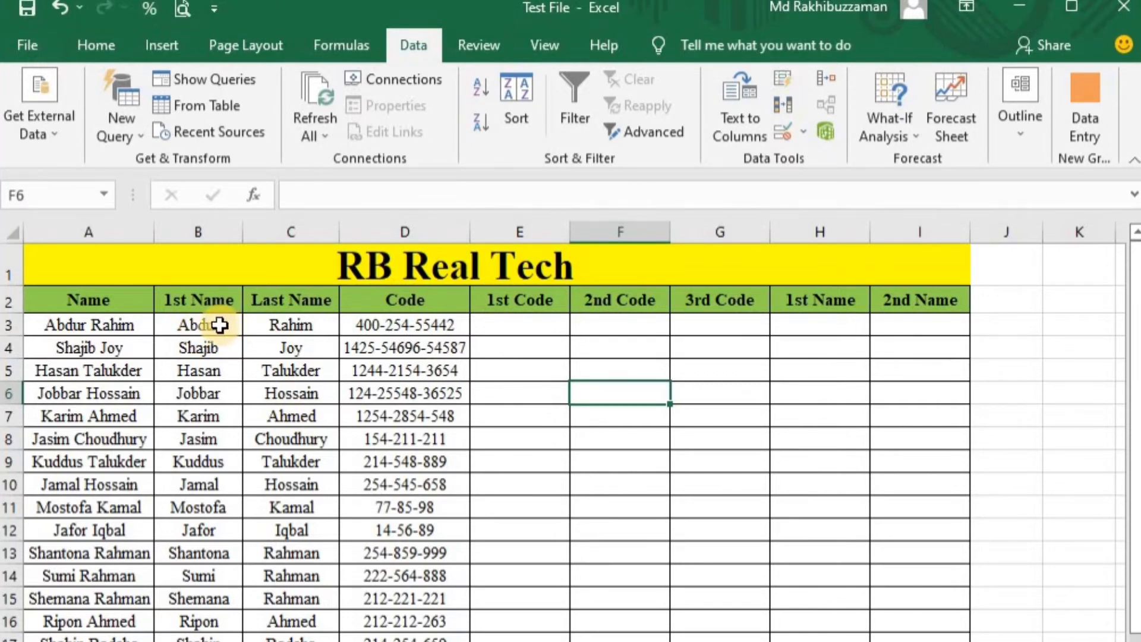
drag(197, 231, 278, 231)
right_click(277, 232)
click(329, 528)
Step: Delete the empty 1st Name and 2nd Name columns H and I
click(502, 484)
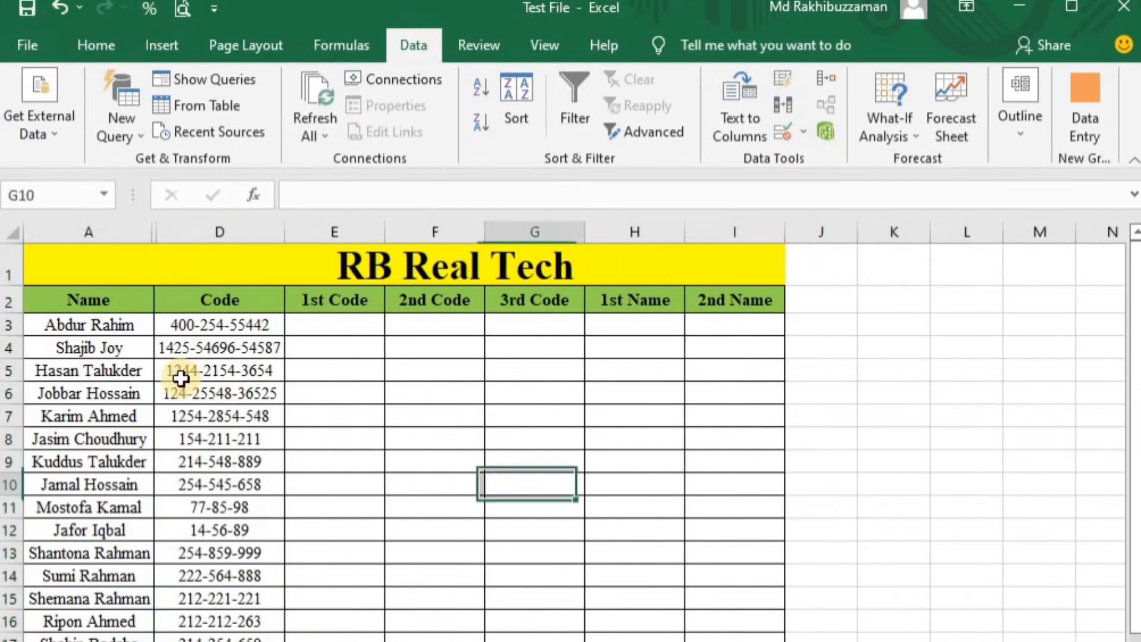
click(101, 324)
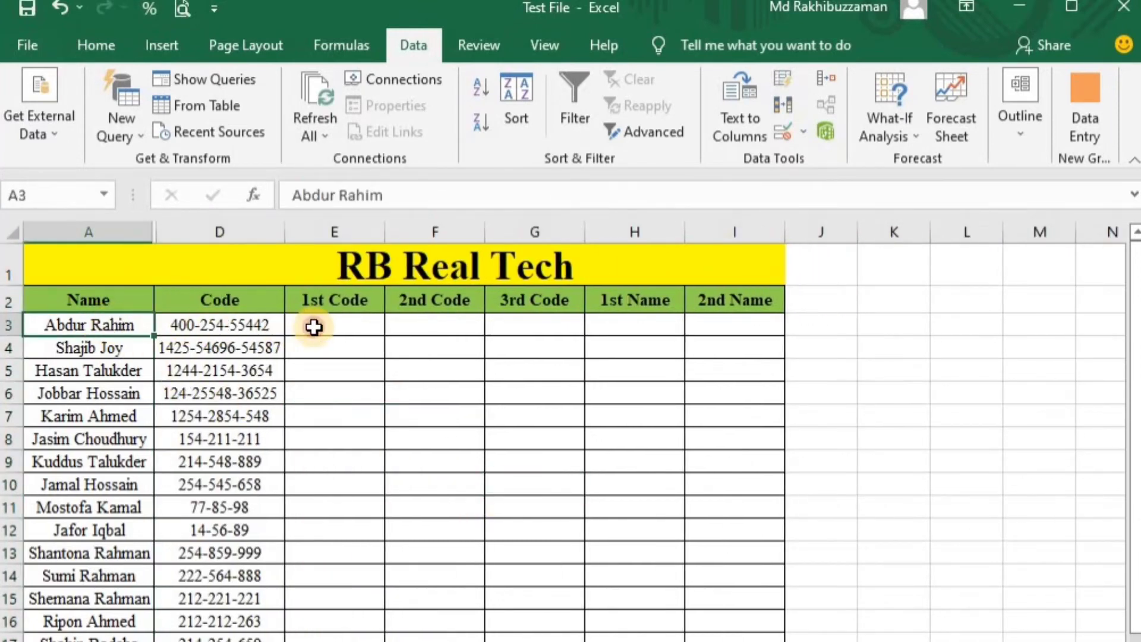
click(346, 326)
click(431, 328)
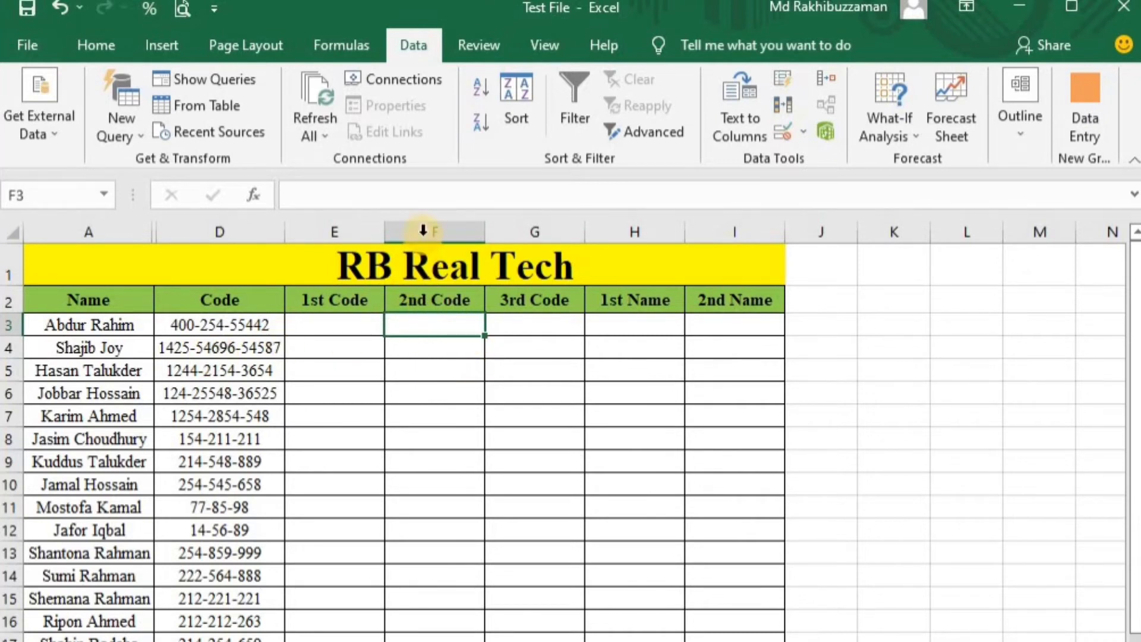
drag(634, 232, 734, 231)
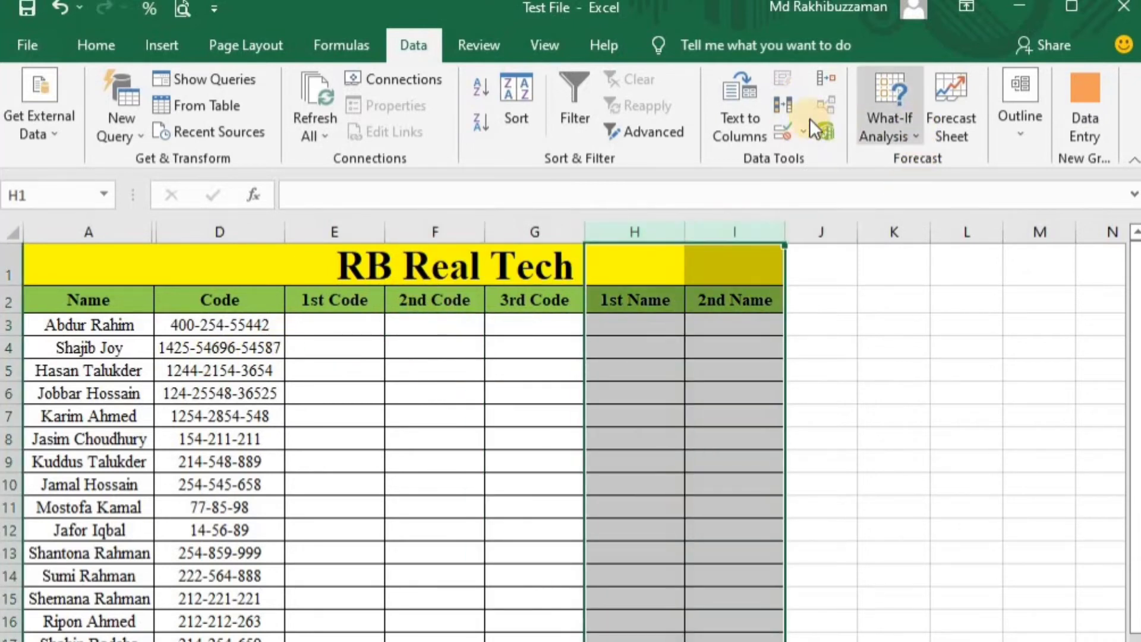
right_click(728, 244)
click(757, 412)
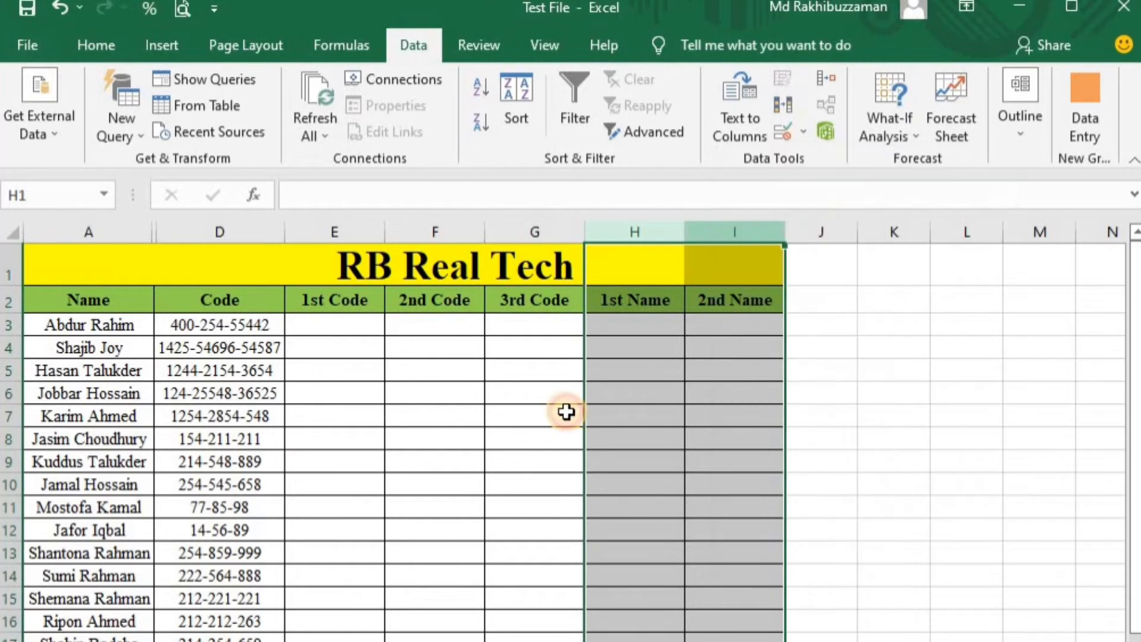
click(568, 410)
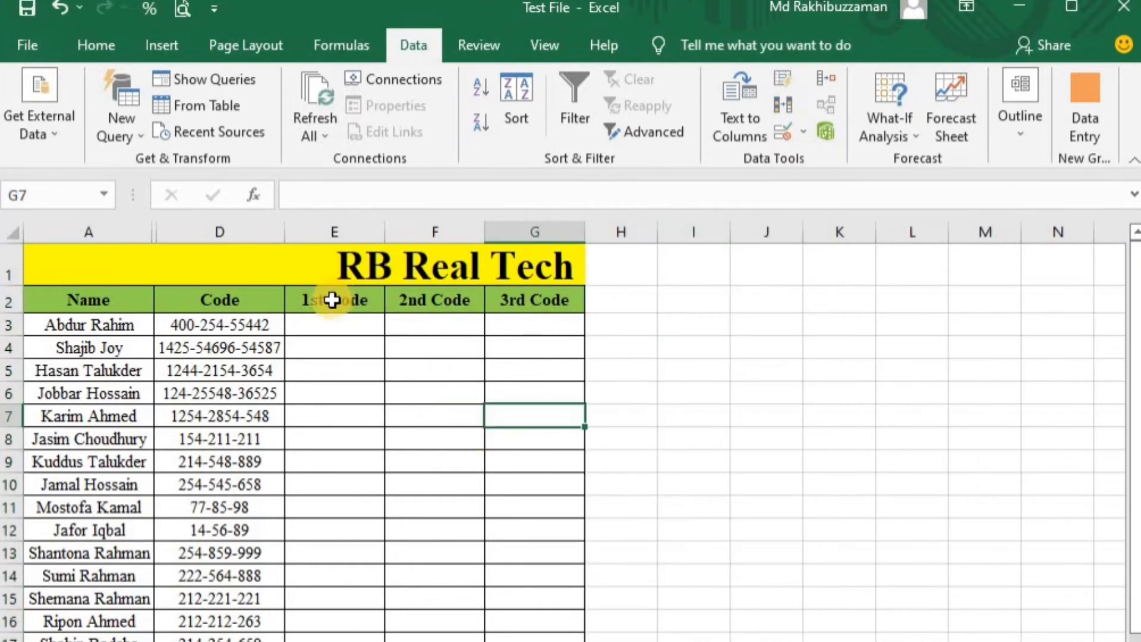
Step: Insert a blank column before 1st Code and head it '1st Name'
click(350, 233)
right_click(350, 234)
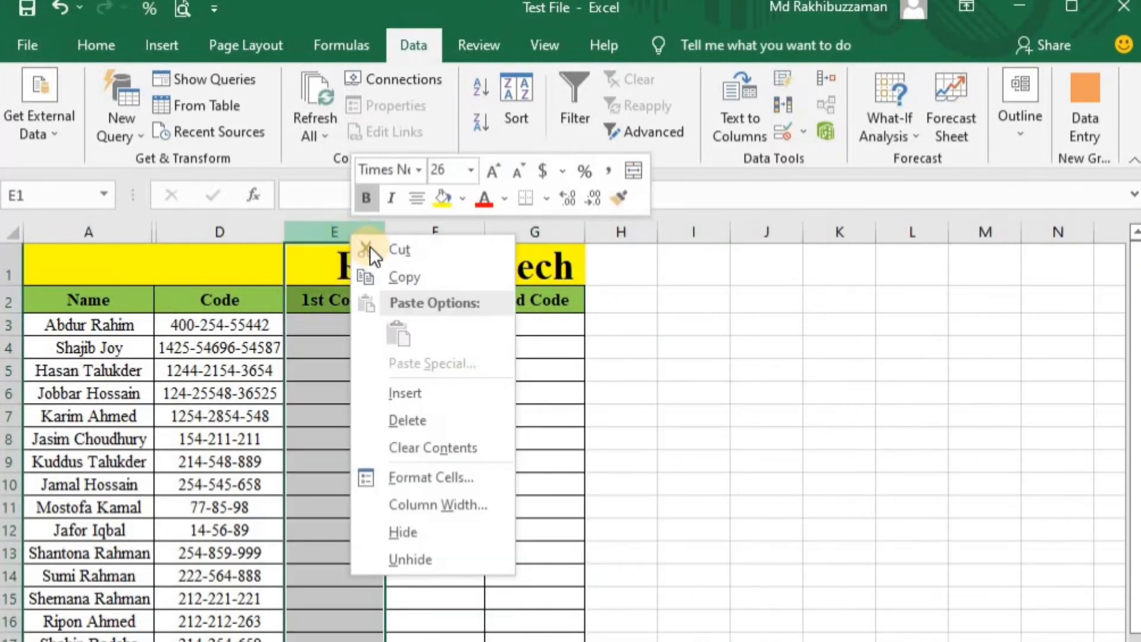
click(404, 387)
click(349, 297)
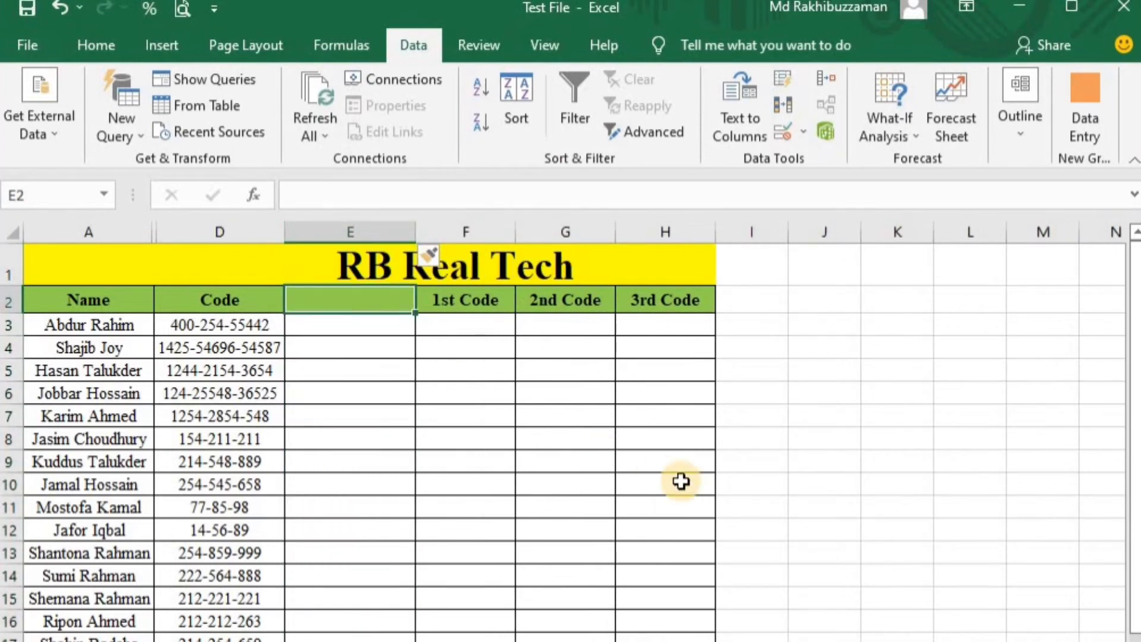
text(1st)
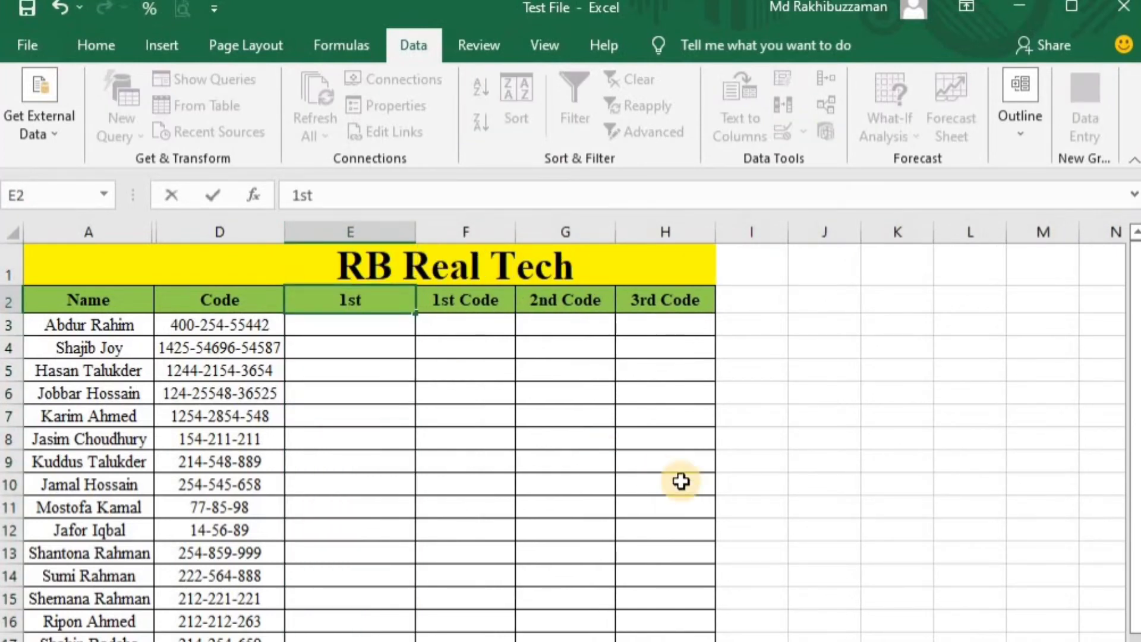
text( Name)
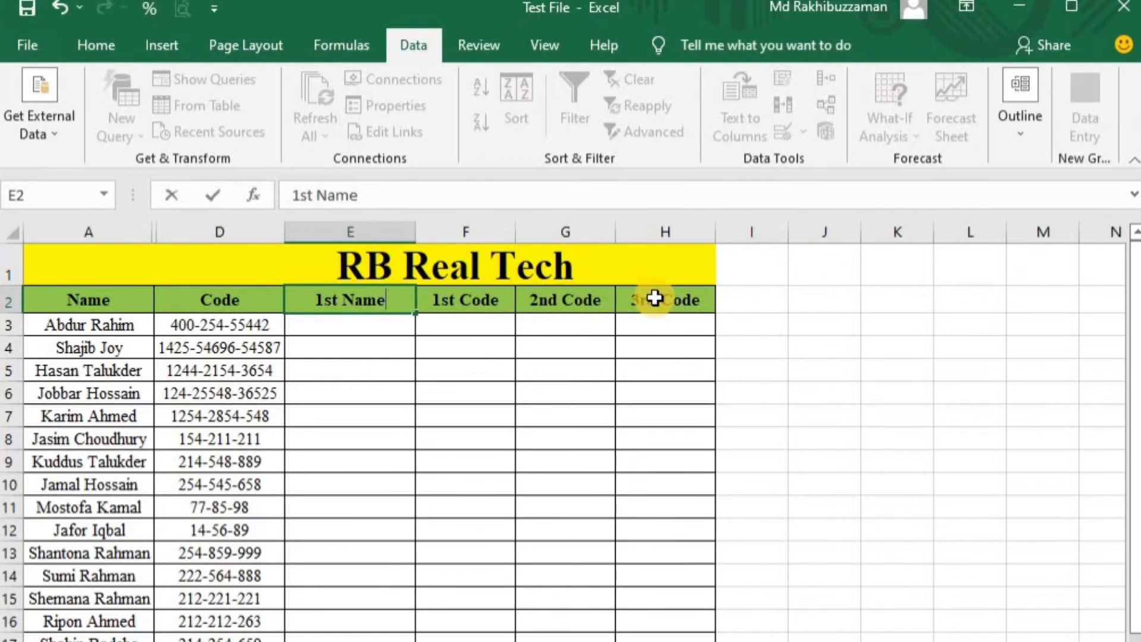
Step: Copy the 2nd Code heading over 3rd Code and rename G2 to '2nd Name'
drag(565, 301, 660, 306)
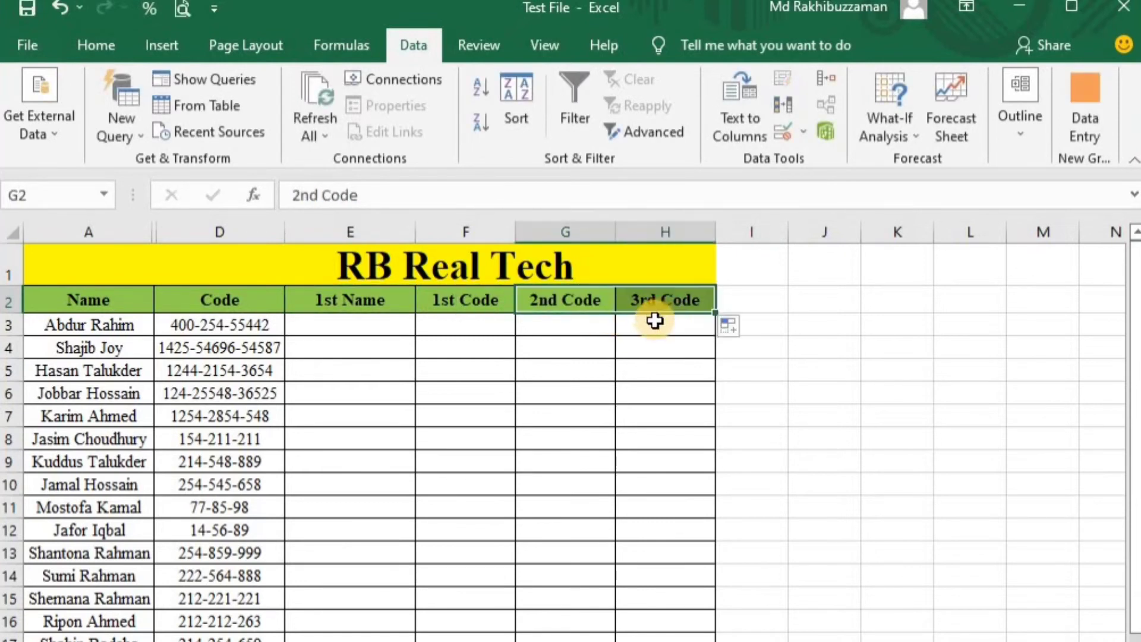
click(585, 302)
key(ctrl+c)
click(642, 300)
key(ctrl+v)
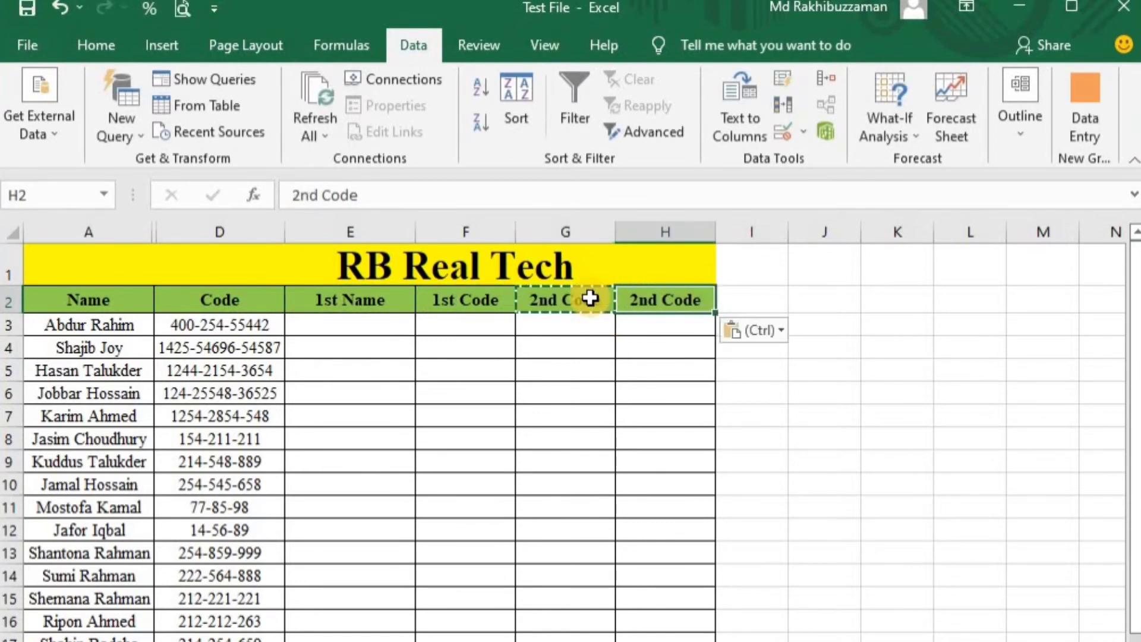
click(590, 299)
text(2)
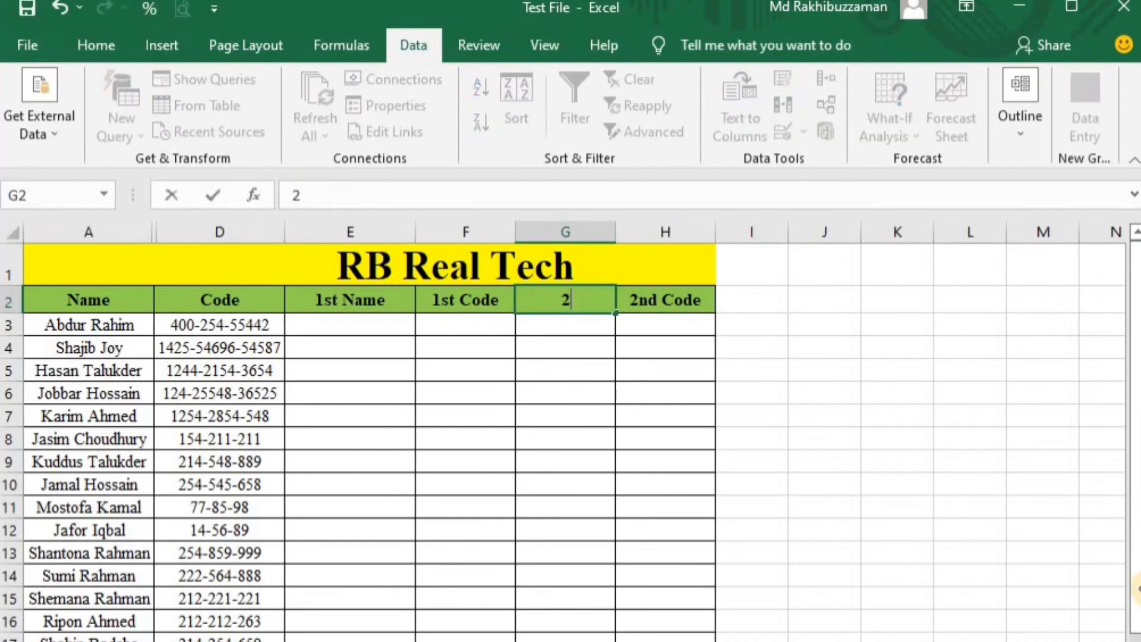
text(nd Name)
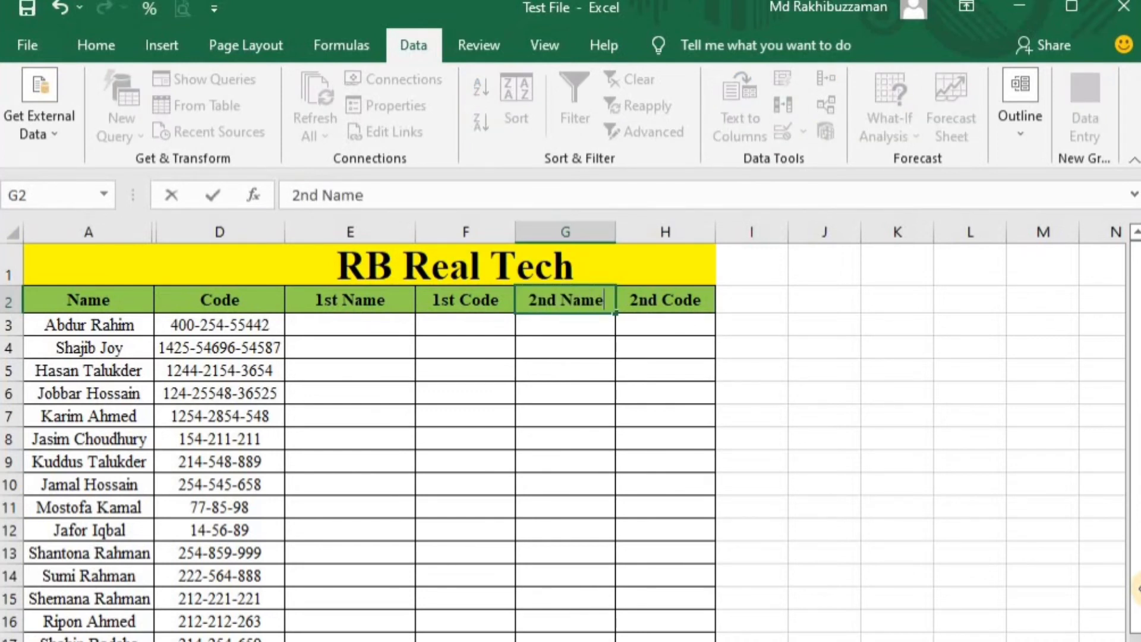
key(Return)
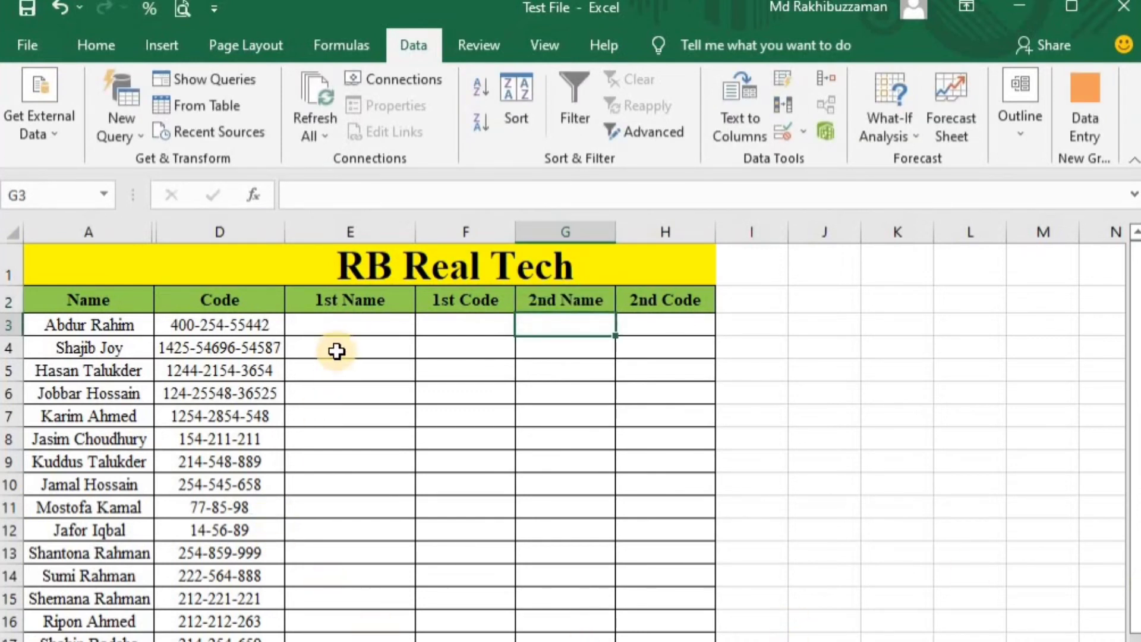
click(63, 323)
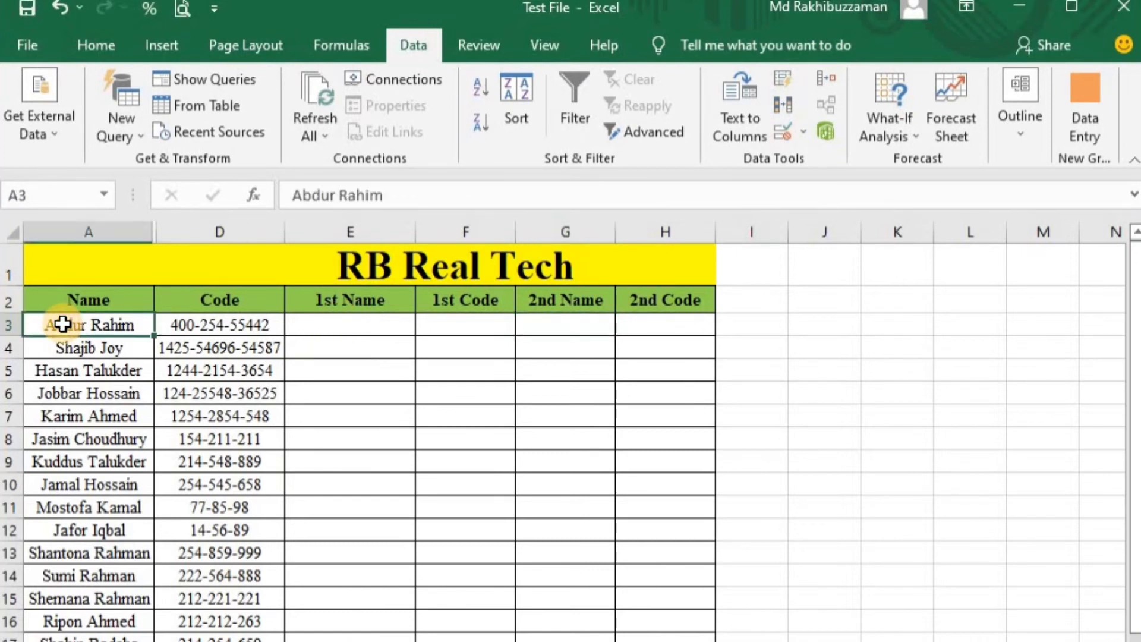
Step: Enter Abdur in E3 and Flash Fill the first names with Ctrl+E
click(343, 323)
text(Ab)
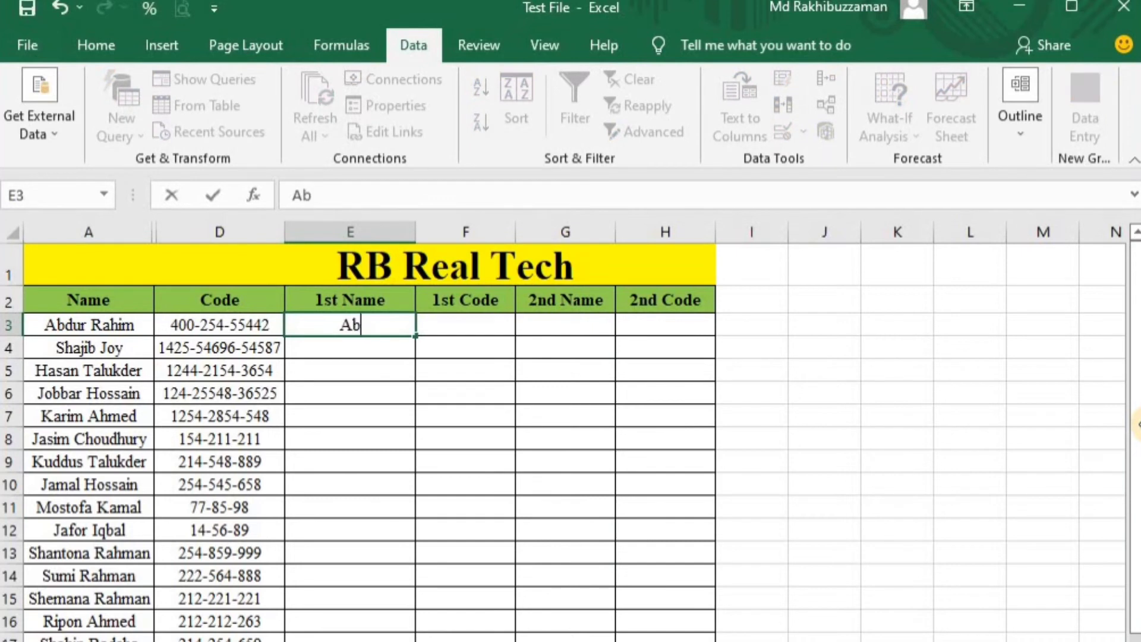
text(dur)
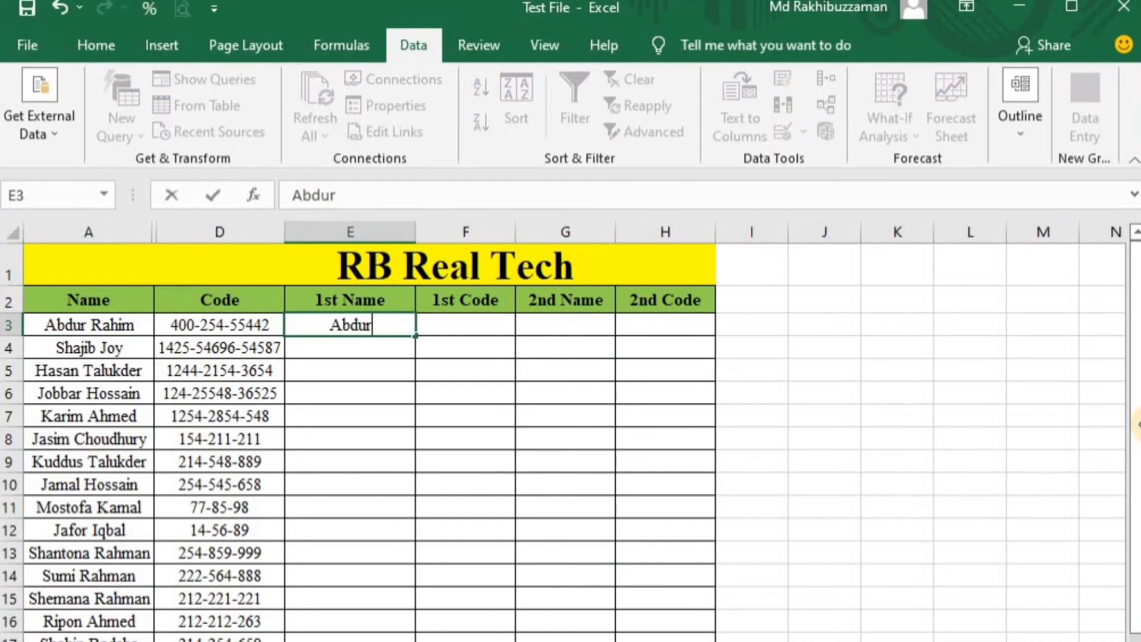
key(Return)
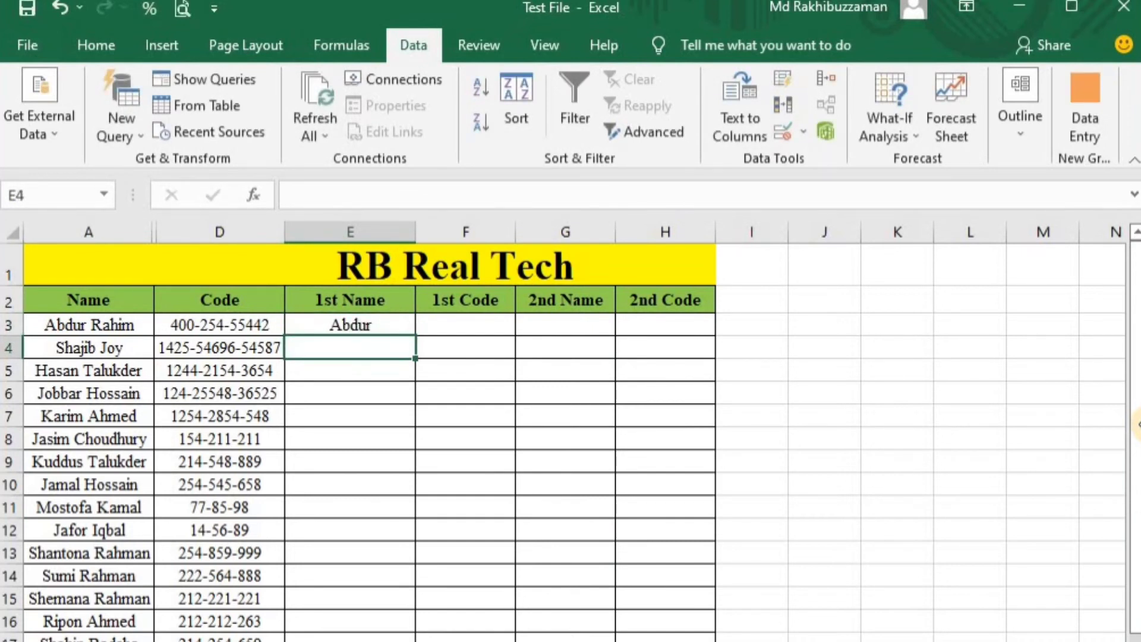
key(ctrl+e)
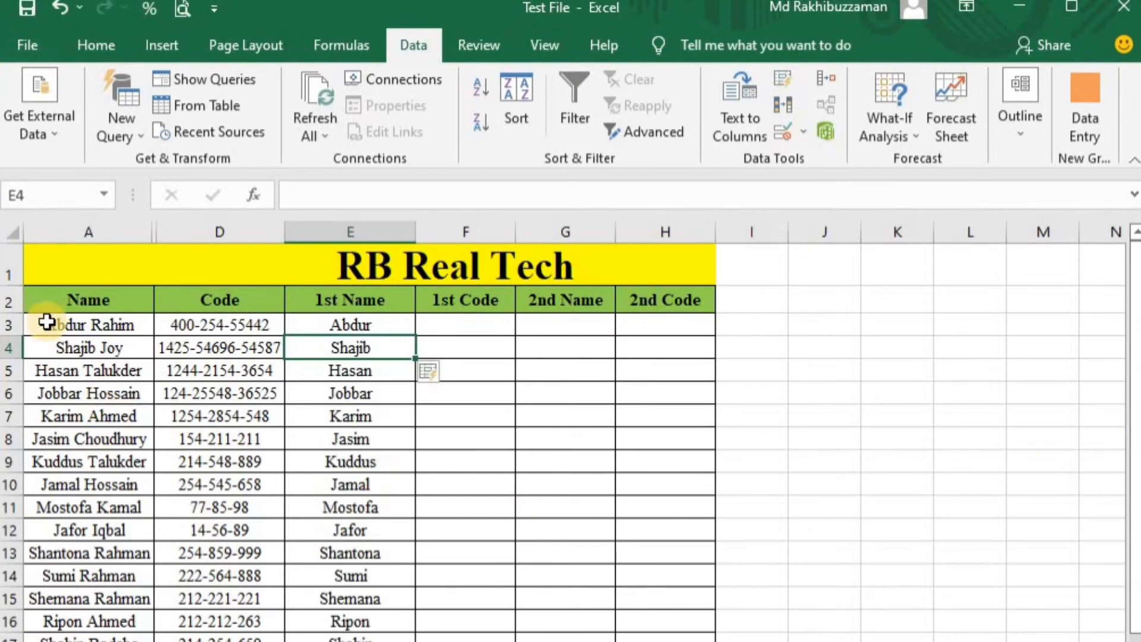
scroll(60, 580, down, 1)
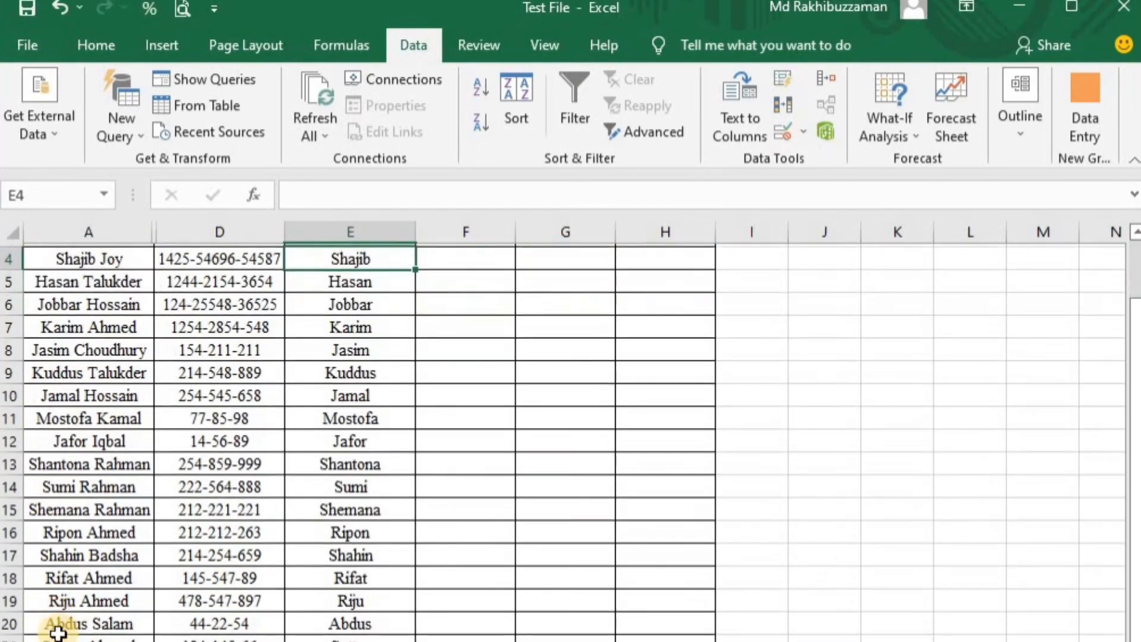
scroll(348, 540, down, 1)
scroll(479, 441, up, 2)
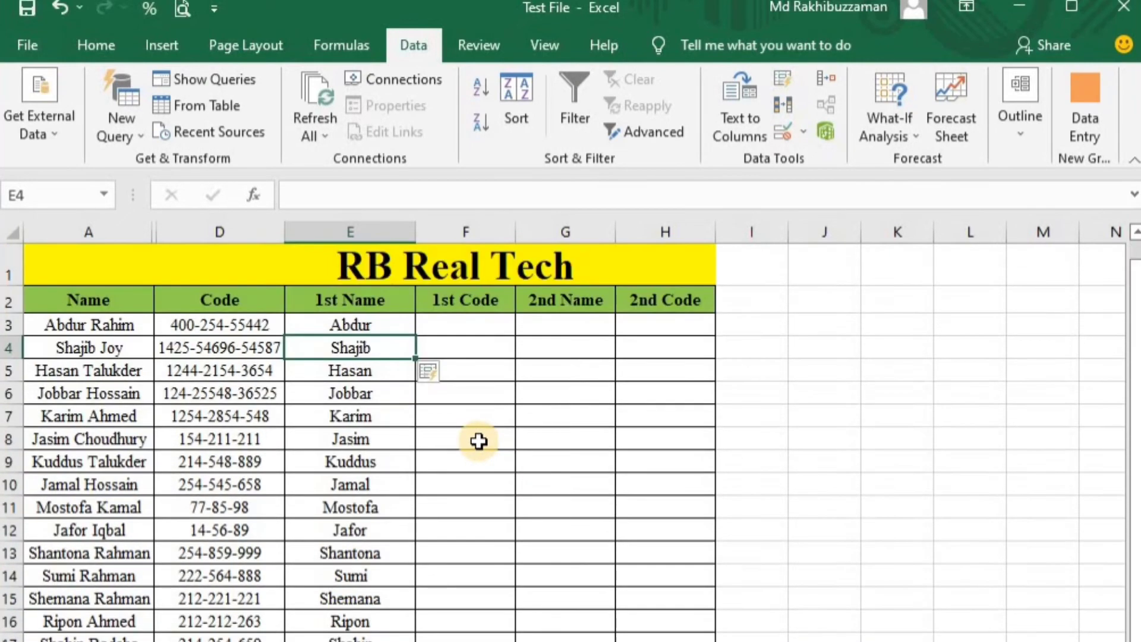
Step: Enter 400 in F3 and Flash Fill the first code parts down to 55
click(459, 326)
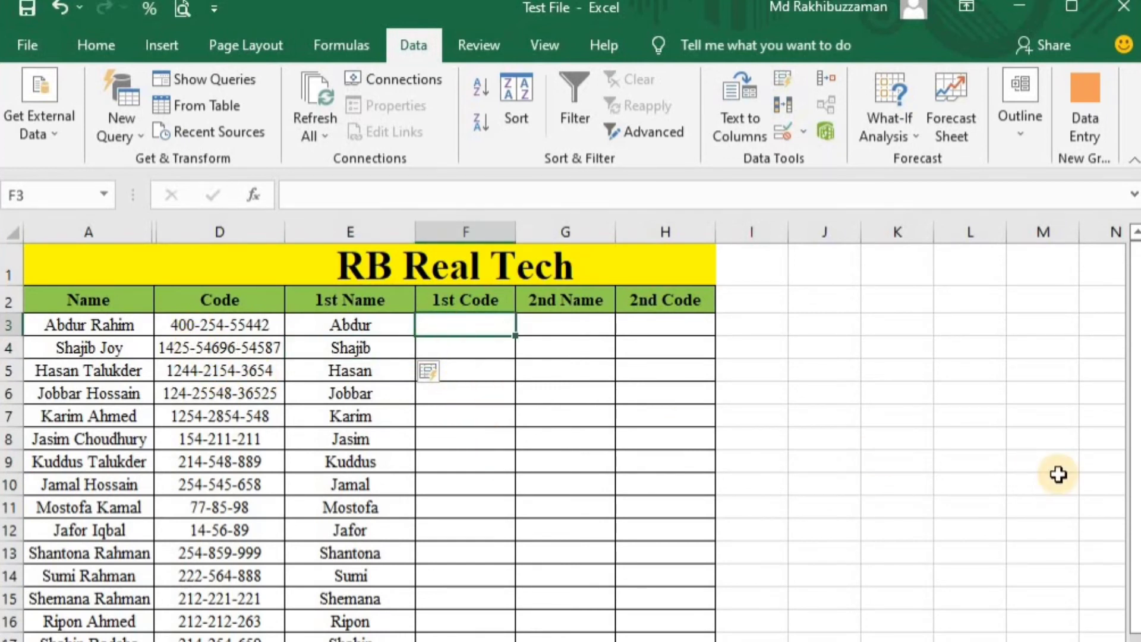
text(400)
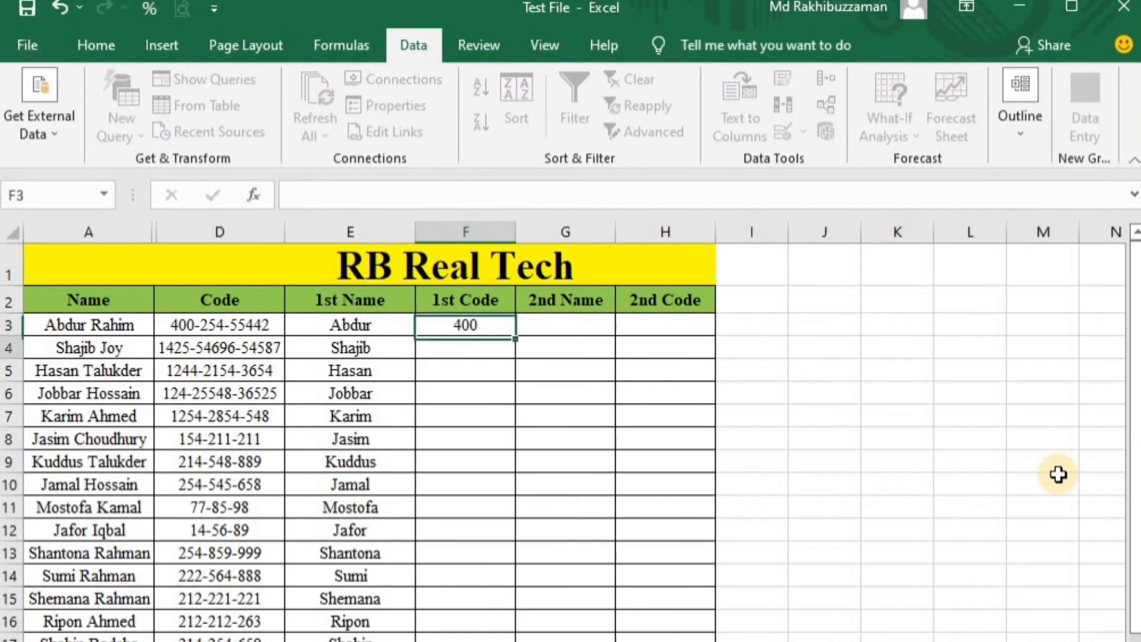
key(Return)
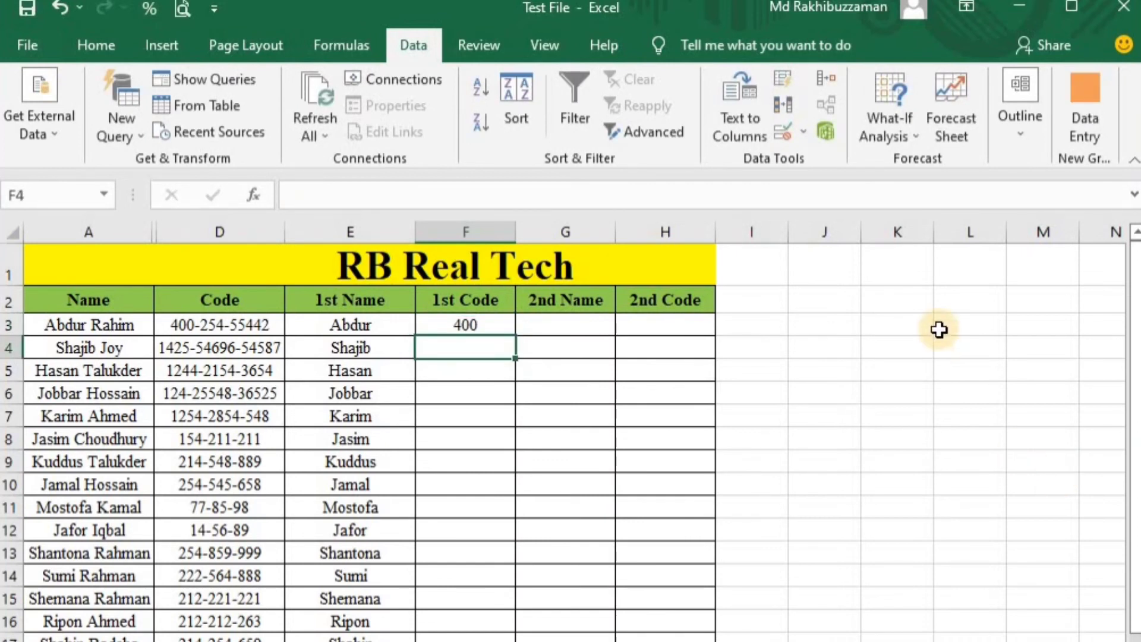
click(779, 76)
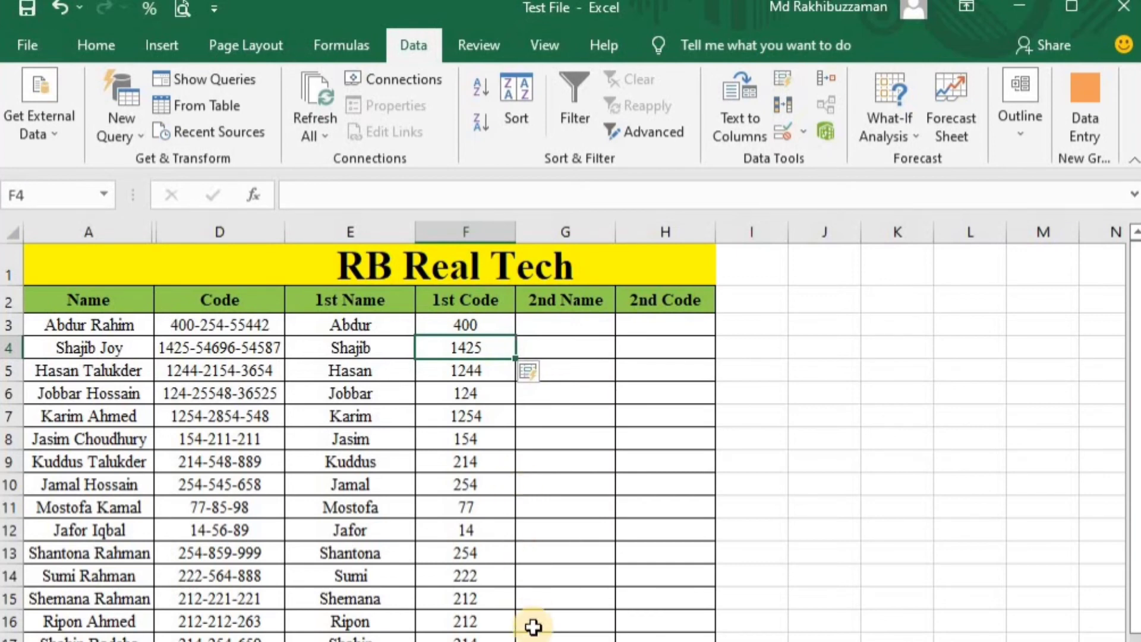
scroll(509, 572, down, 2)
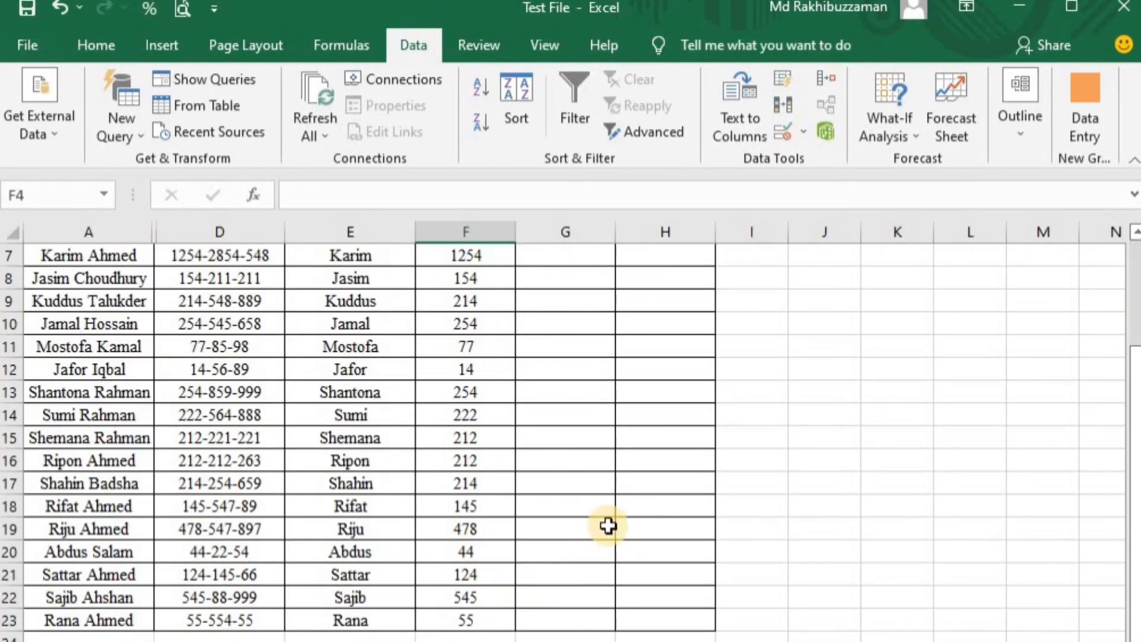
scroll(607, 525, up, 2)
click(562, 325)
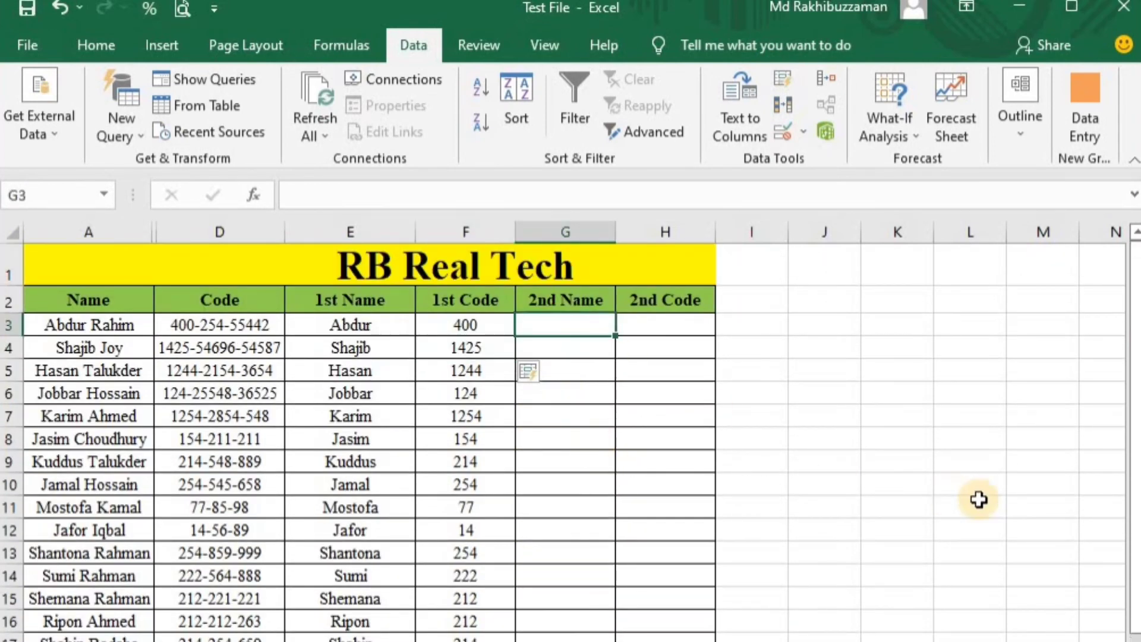
Step: Enter 'Rahim' in G3 as the sample surname and Flash Fill the remaining 2nd Name cells
text(Rahim)
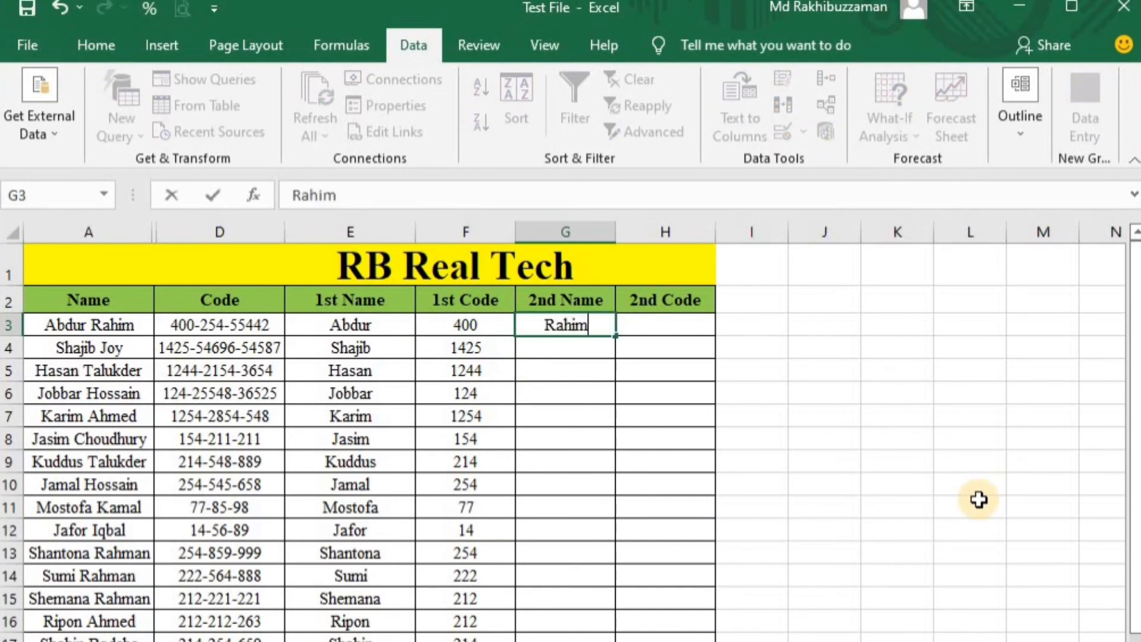
key(Return)
key(ctrl+e)
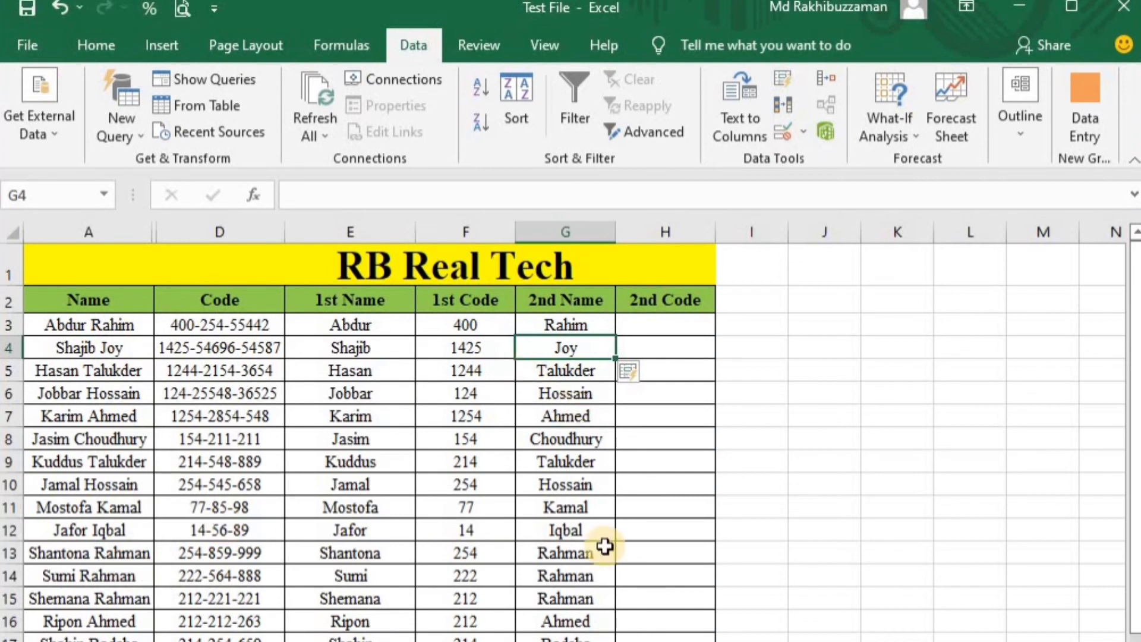
Step: Enter 254 in H3 and Flash Fill the middle code parts down the 2nd Code column
click(666, 324)
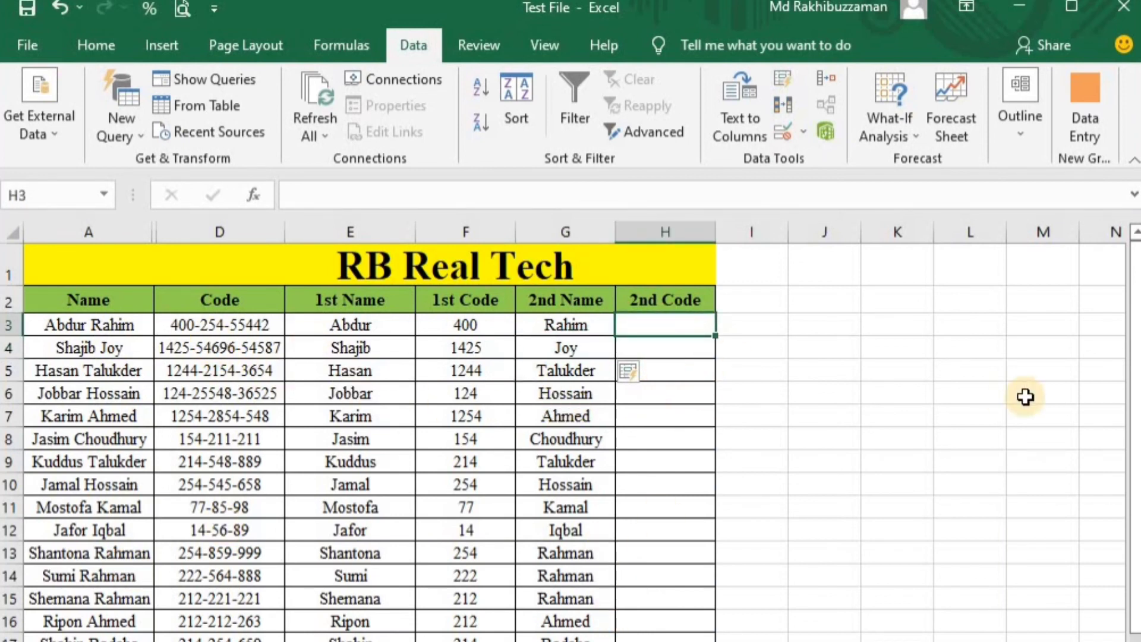
text(254)
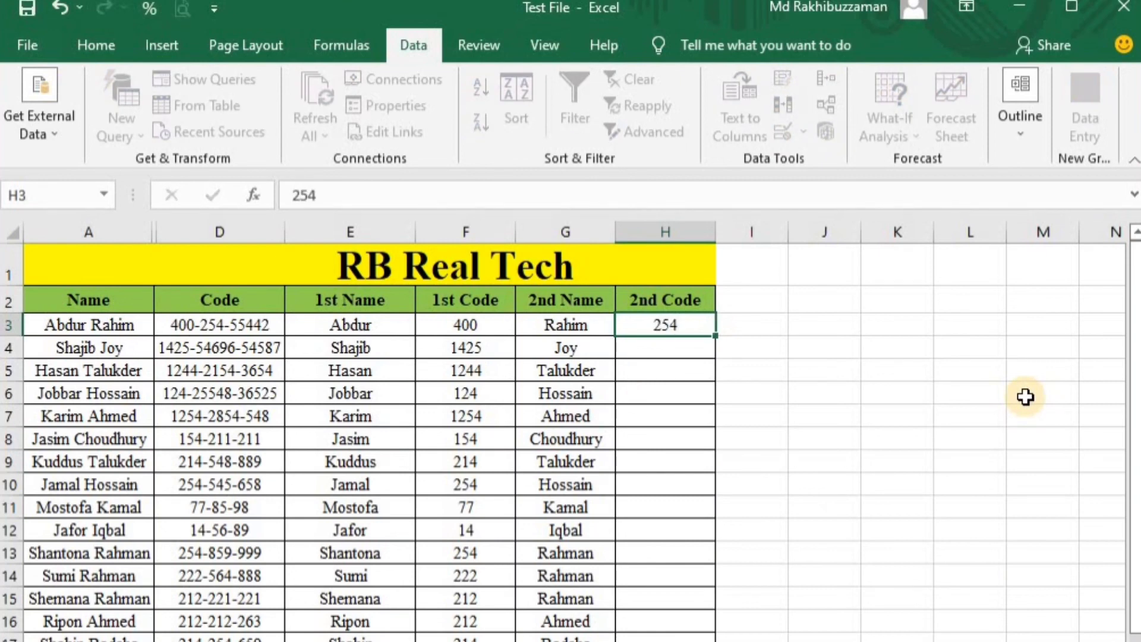
key(Return)
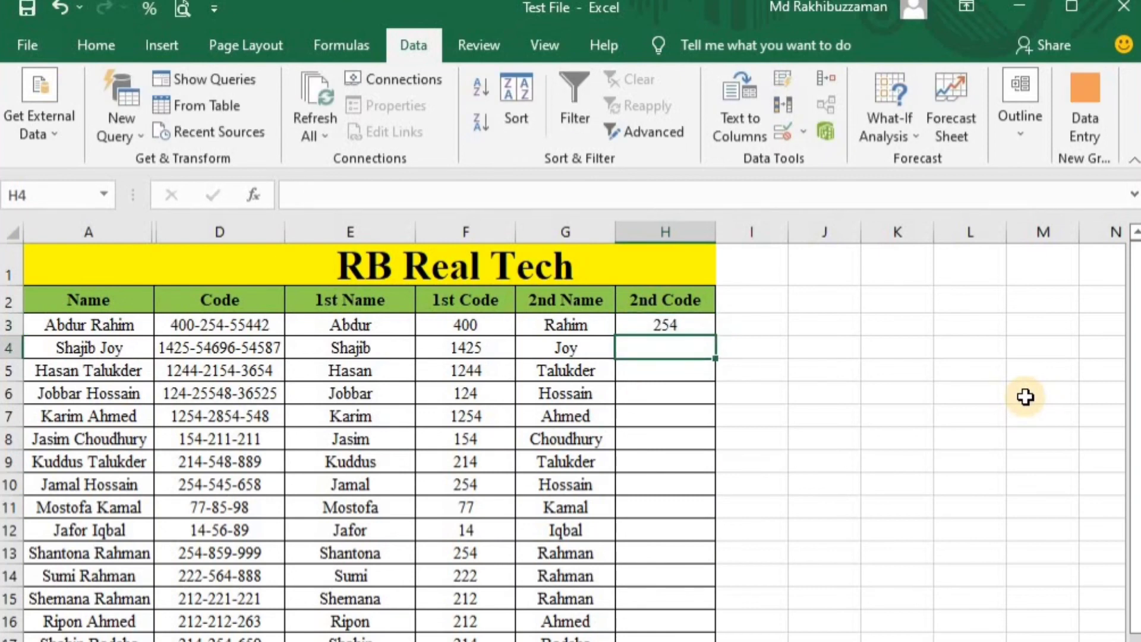
key(ctrl+e)
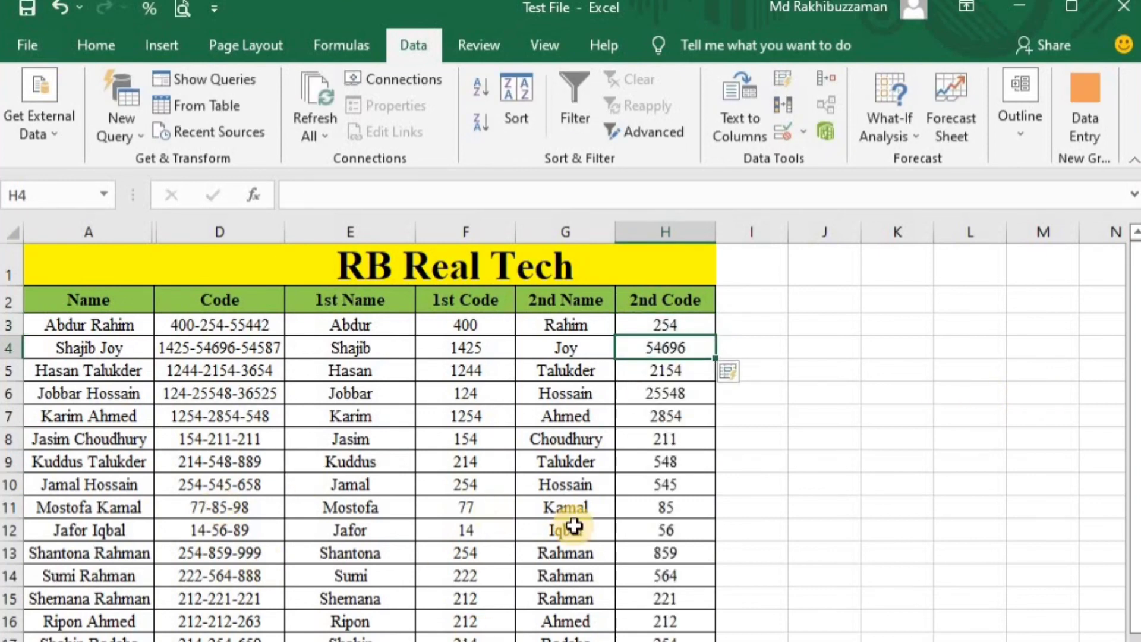
scroll(585, 523, down, 3)
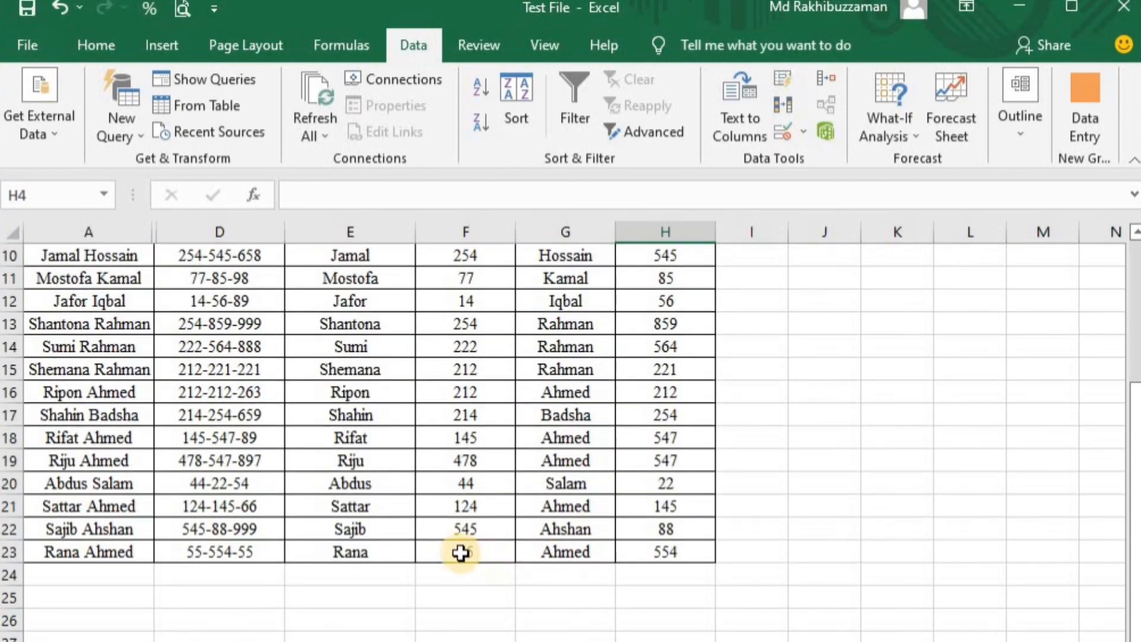
scroll(509, 517, up, 3)
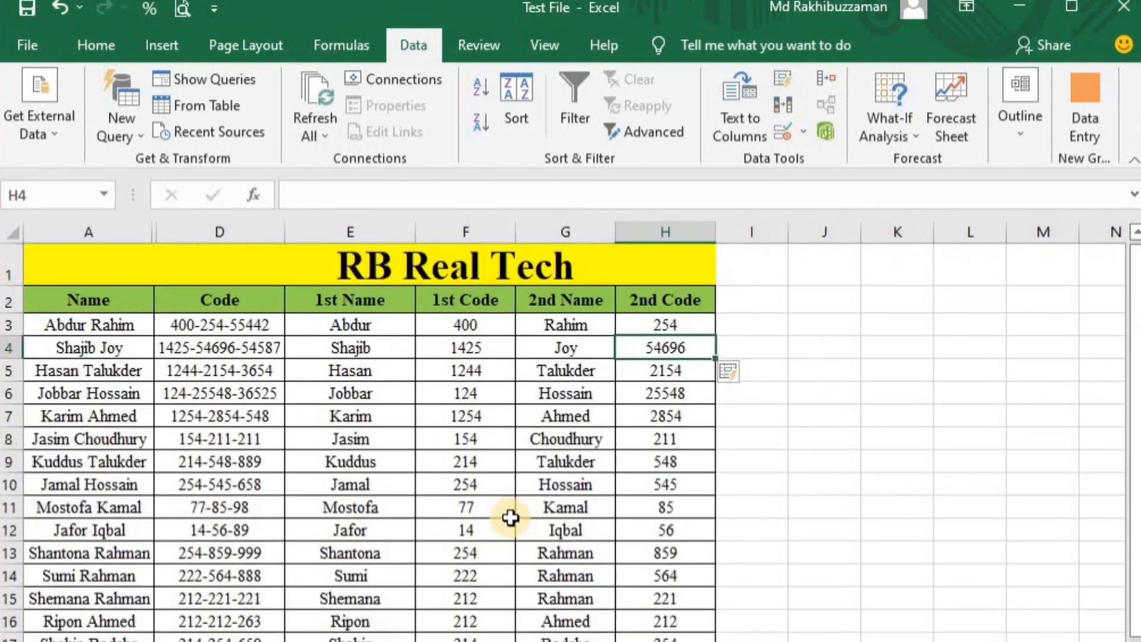
click(467, 461)
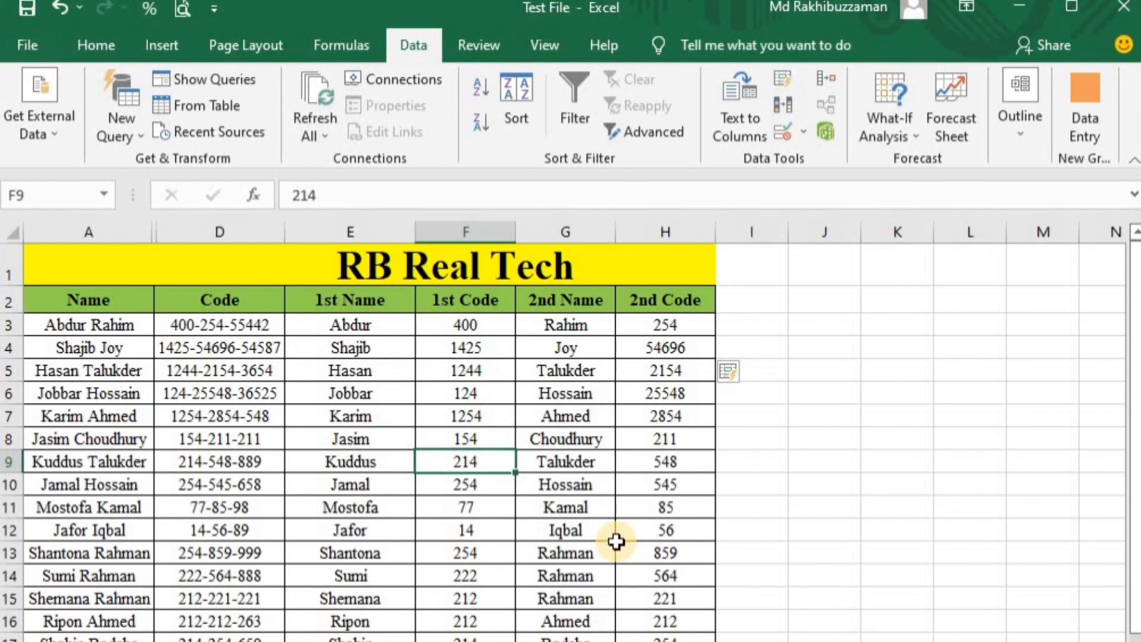